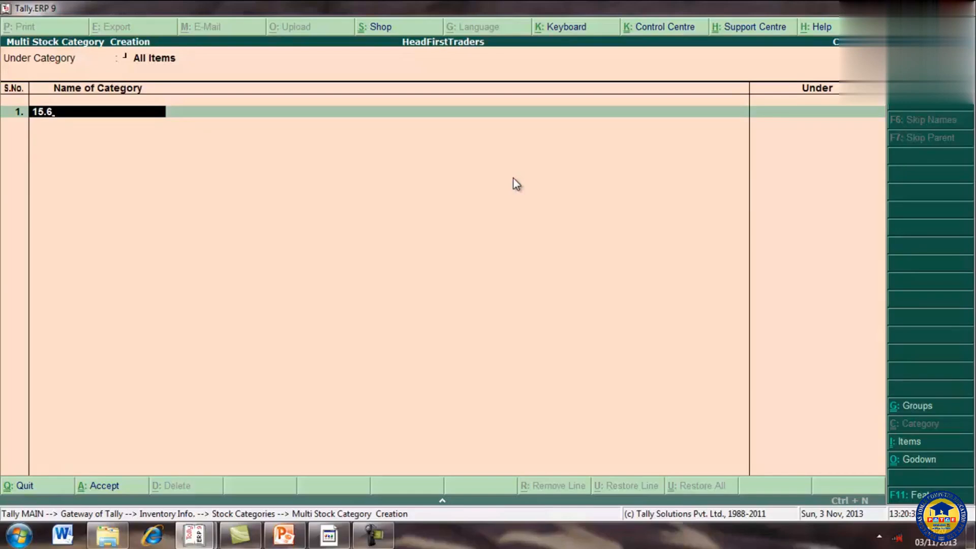
Step: Create the stock categories 15.6 and 14.8, both under Primary, and accept the multiple category entry
{"action": "key", "text": "Return"}
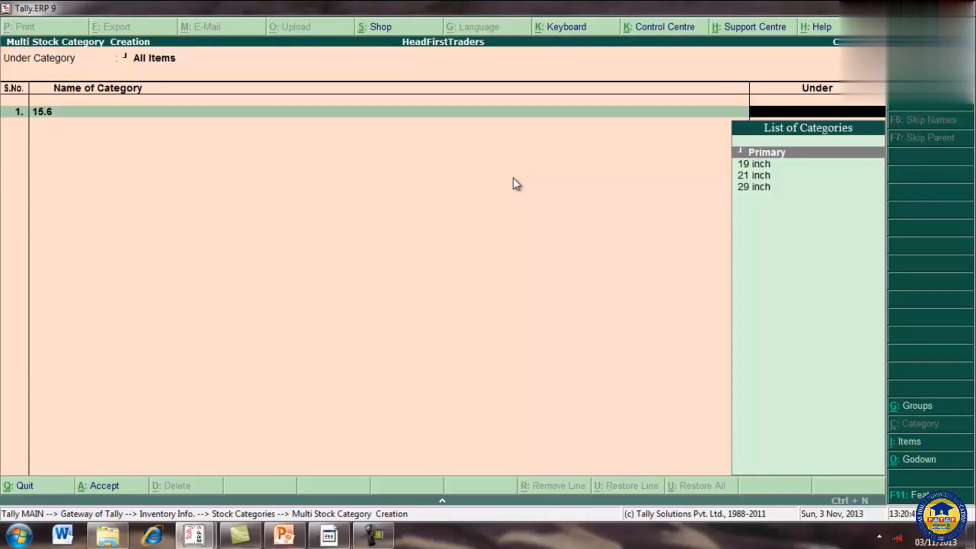
{"action": "key", "text": "Return"}
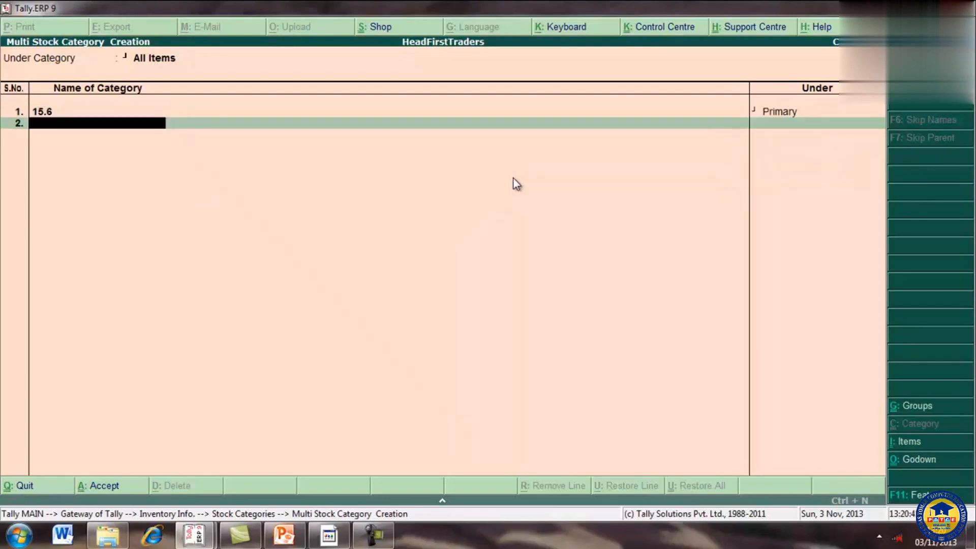
{"action": "type", "text": "14.8"}
{"action": "key", "text": "Return"}
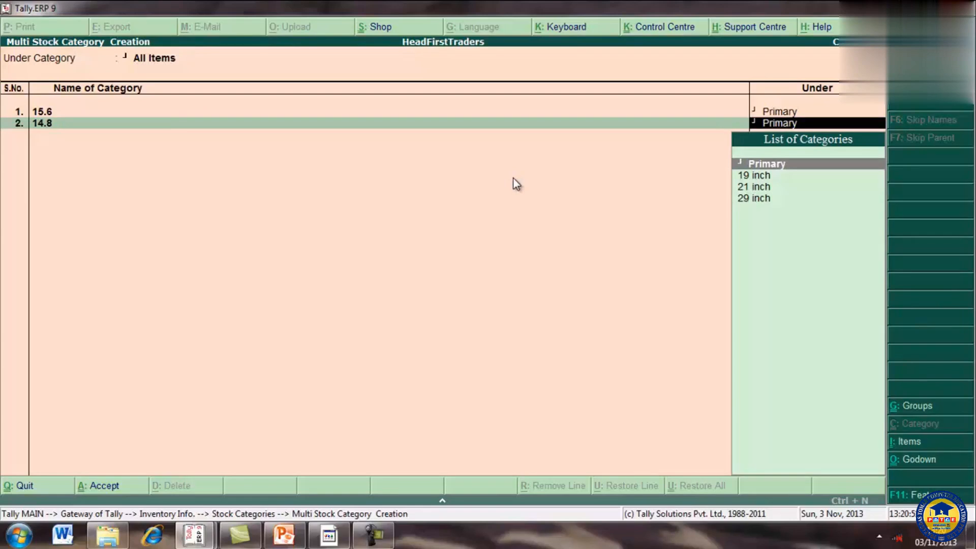
{"action": "key", "text": "Return"}
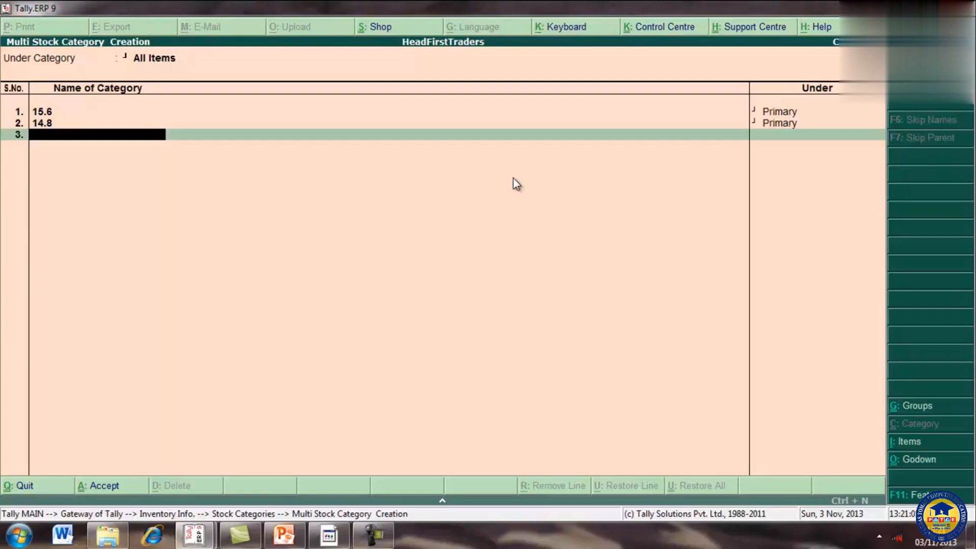
{"action": "key", "text": "Return"}
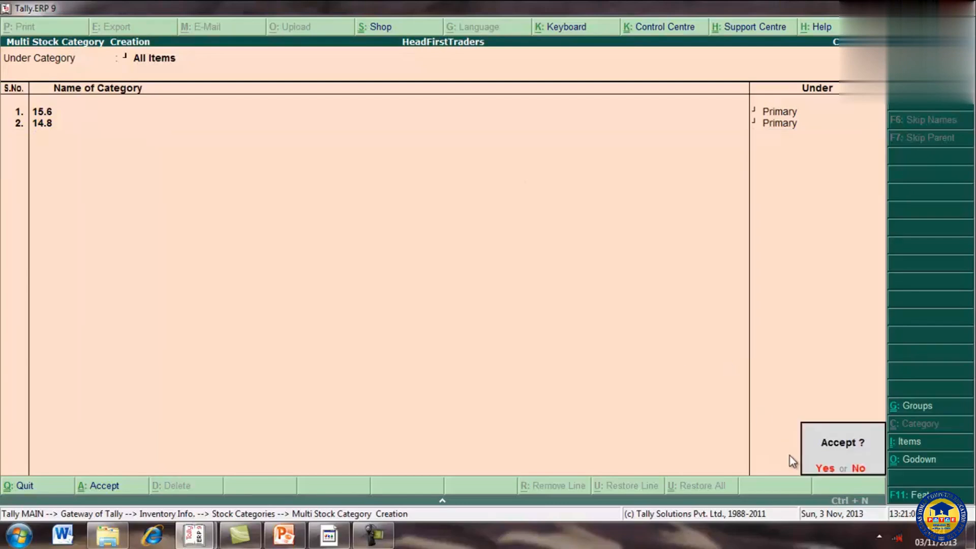
{"action": "left_click", "coordinate": [824, 467]}
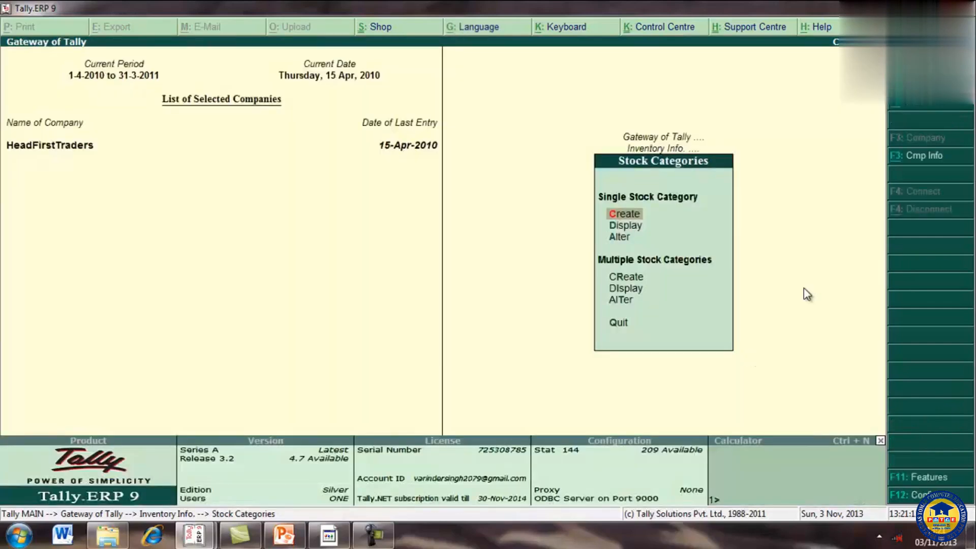
Step: Display the 15.6 stock category from the multiple stock categories list
{"action": "left_click", "coordinate": [629, 289]}
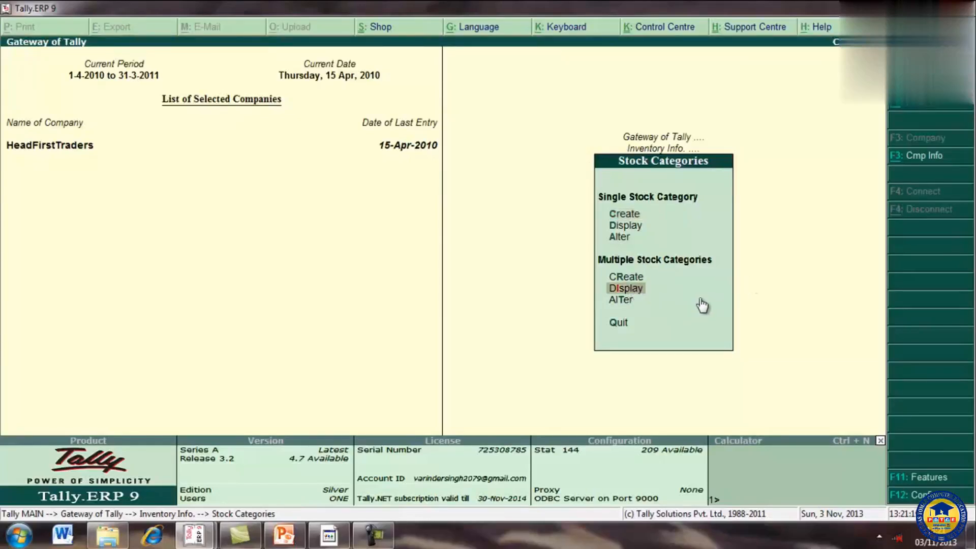
{"action": "key", "text": "Return"}
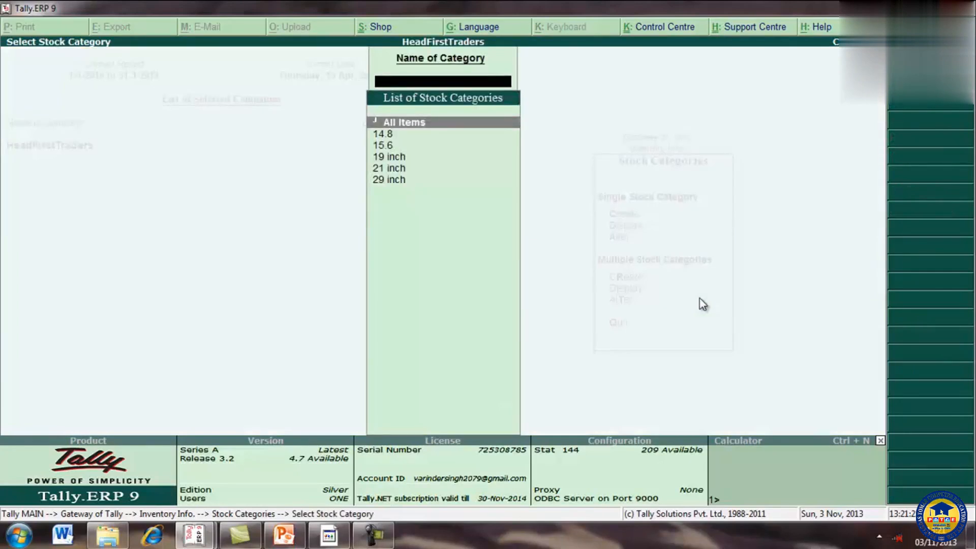
{"action": "key", "text": "Down"}
{"action": "key", "text": "Down"}
{"action": "key", "text": "Down"}
{"action": "key", "text": "Down"}
{"action": "key", "text": "Down"}
{"action": "key", "text": "Up"}
{"action": "key", "text": "Up"}
{"action": "key", "text": "Up"}
{"action": "key", "text": "Up"}
{"action": "key", "text": "Down"}
{"action": "key", "text": "Down"}
{"action": "key", "text": "Down"}
{"action": "key", "text": "Down"}
{"action": "key", "text": "Up"}
{"action": "key", "text": "Up"}
{"action": "key", "text": "Up"}
{"action": "key", "text": "Up"}
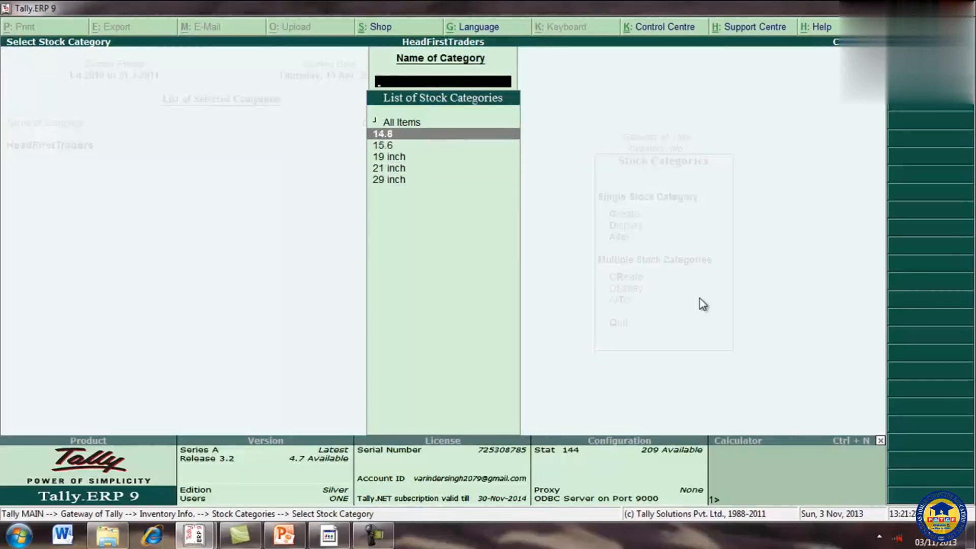
{"action": "key", "text": "Down"}
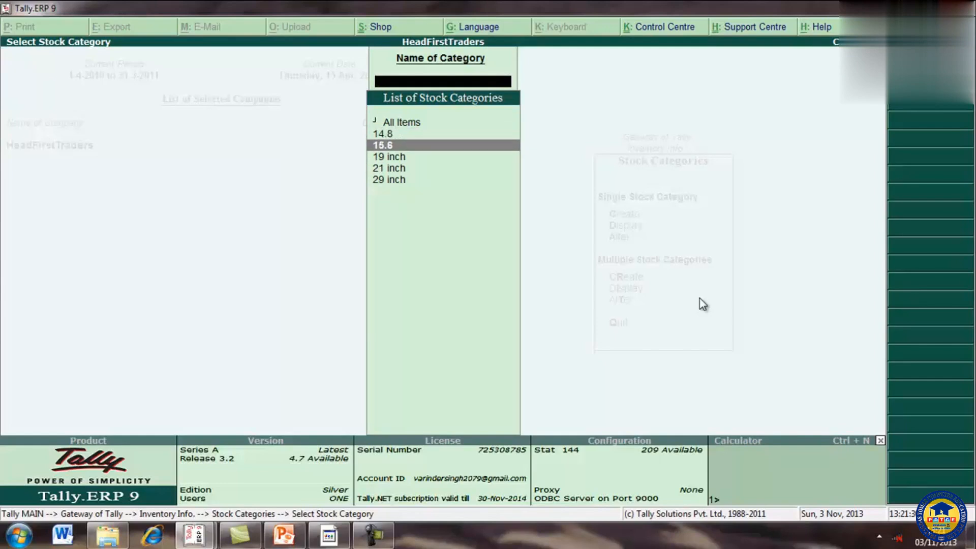
{"action": "key", "text": "Return"}
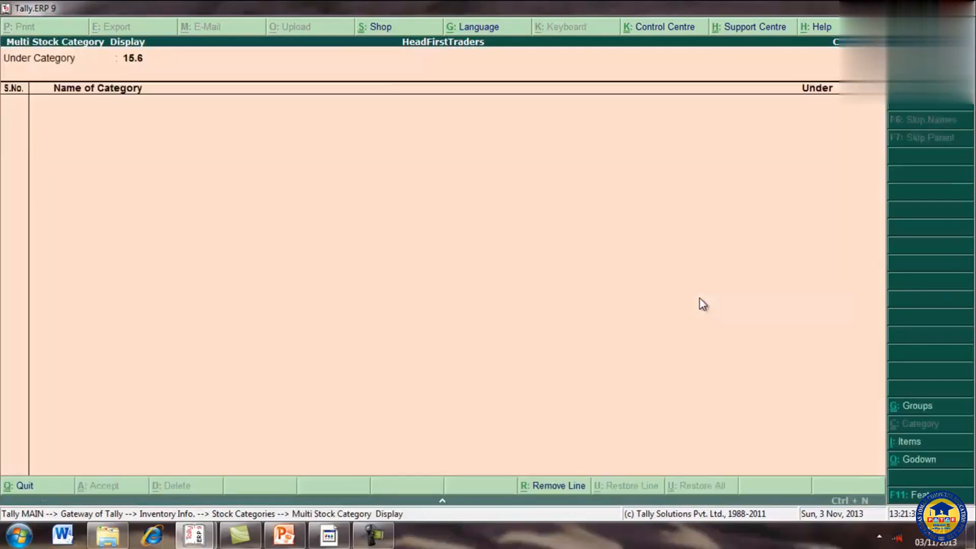
{"action": "key", "text": "Escape"}
Step: Display the 14.8 stock category and return to the Stock Categories menu
{"action": "key", "text": "Up"}
{"action": "key", "text": "Return"}
{"action": "key", "text": "Escape"}
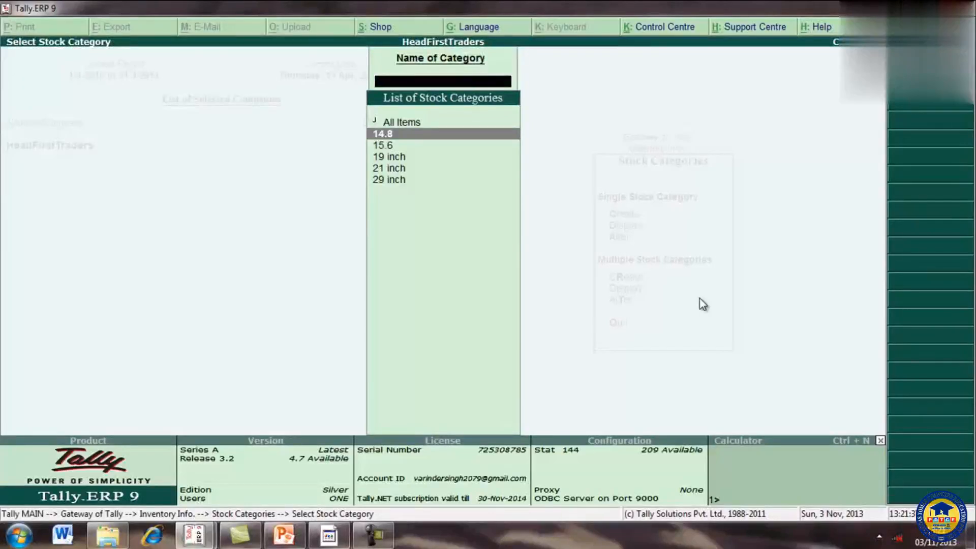
{"action": "key", "text": "Escape"}
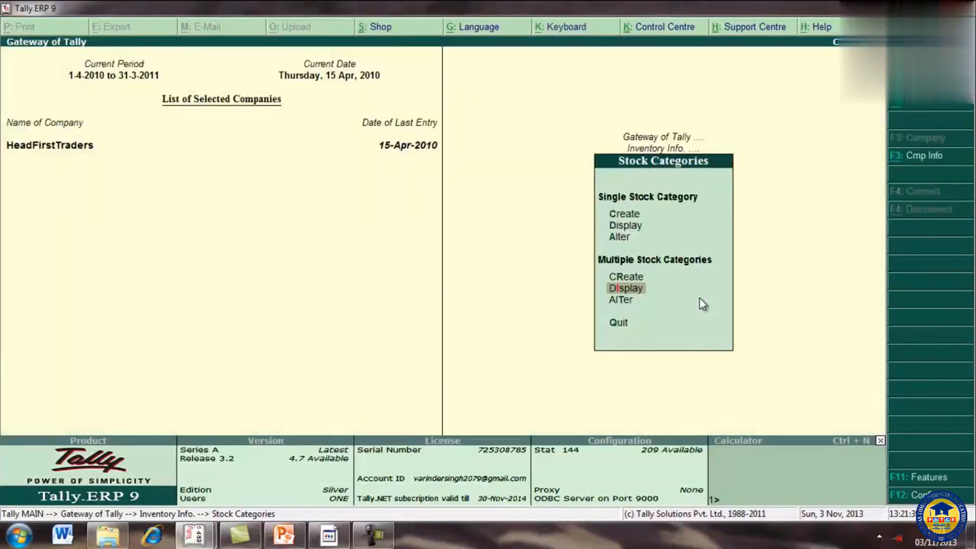
Step: Open the multiple stock category alteration for All Items
{"action": "key", "text": "Down"}
{"action": "key", "text": "Return"}
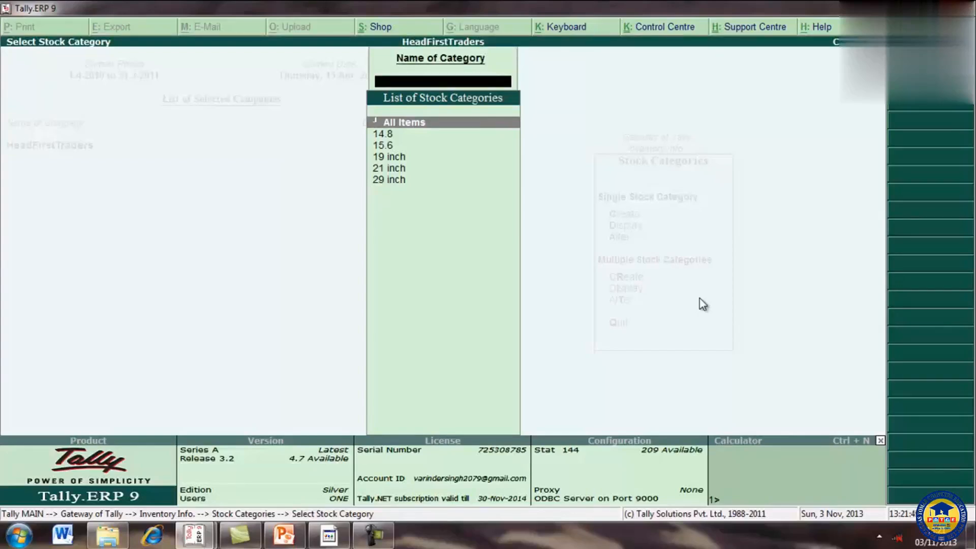
{"action": "key", "text": "Down"}
{"action": "key", "text": "Down"}
{"action": "key", "text": "Down"}
{"action": "key", "text": "Up"}
{"action": "key", "text": "Up"}
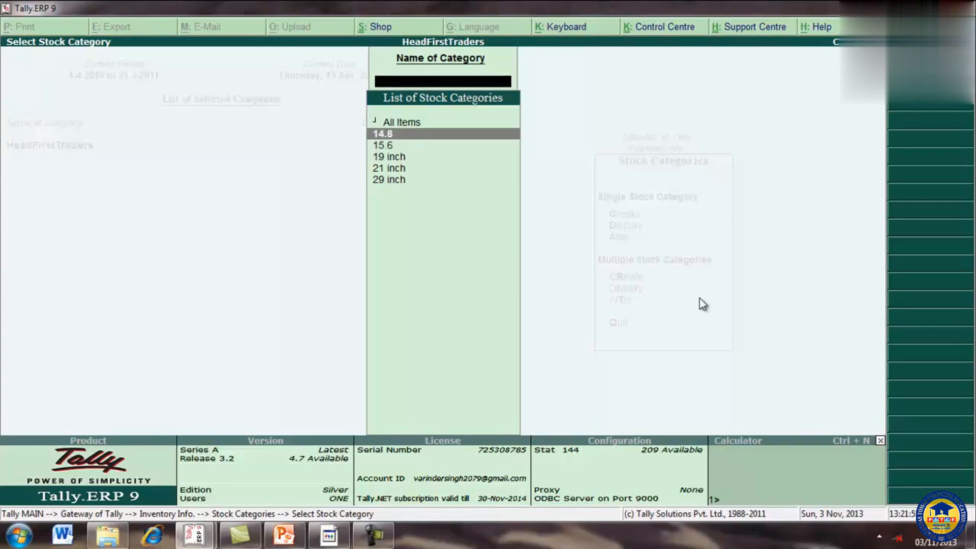
{"action": "key", "text": "Up"}
{"action": "key", "text": "Return"}
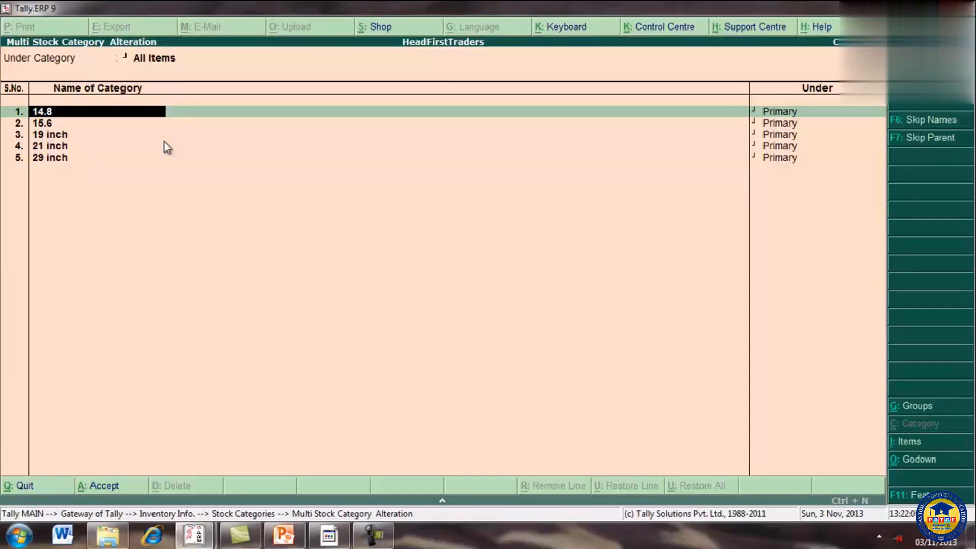
Step: Go through every category row without edits, accept the alteration and return to the Gateway of Tally
{"action": "key", "text": "Return"}
{"action": "key", "text": "Return"}
{"action": "key", "text": "Return"}
{"action": "key", "text": "Return"}
{"action": "key", "text": "Return"}
{"action": "key", "text": "Return"}
{"action": "key", "text": "Return"}
{"action": "key", "text": "Return"}
{"action": "key", "text": "Return"}
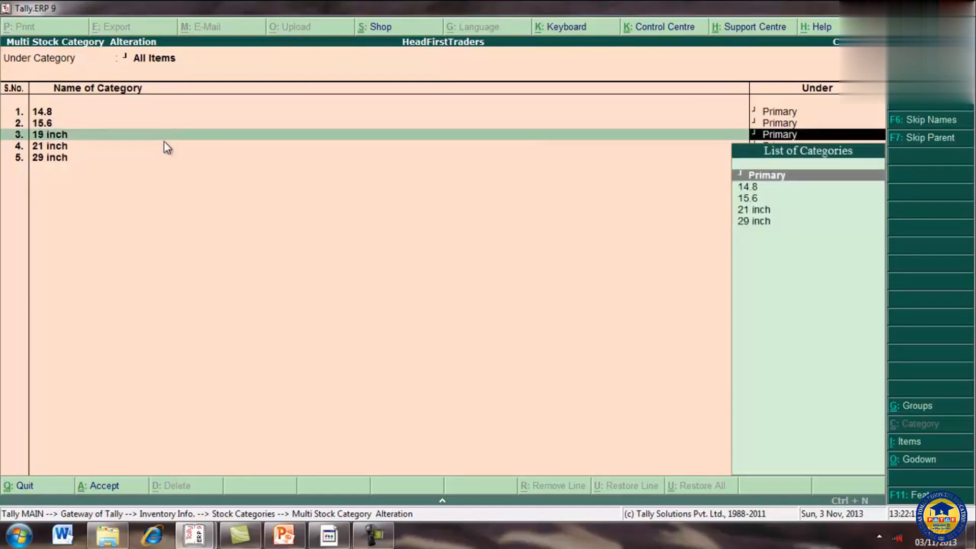
{"action": "key", "text": "Return"}
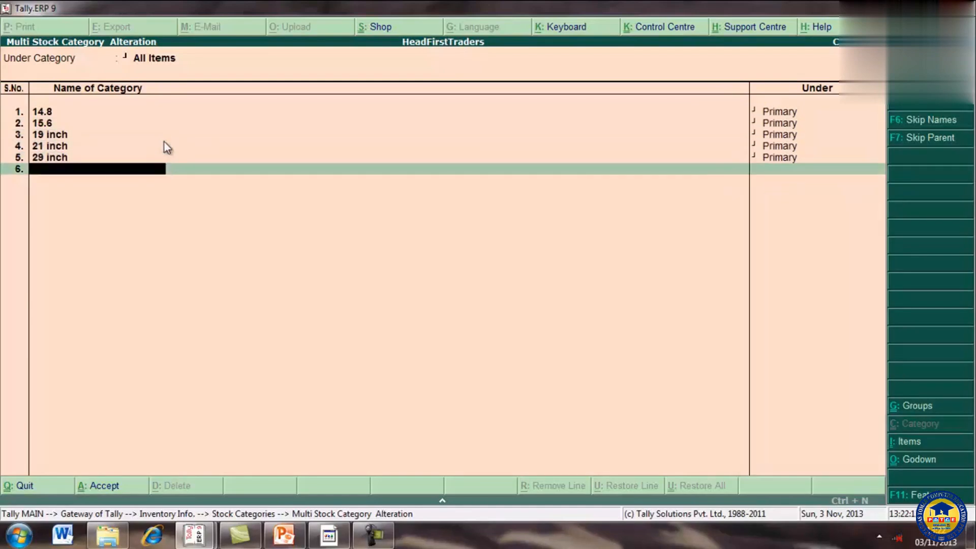
{"action": "key", "text": "Return"}
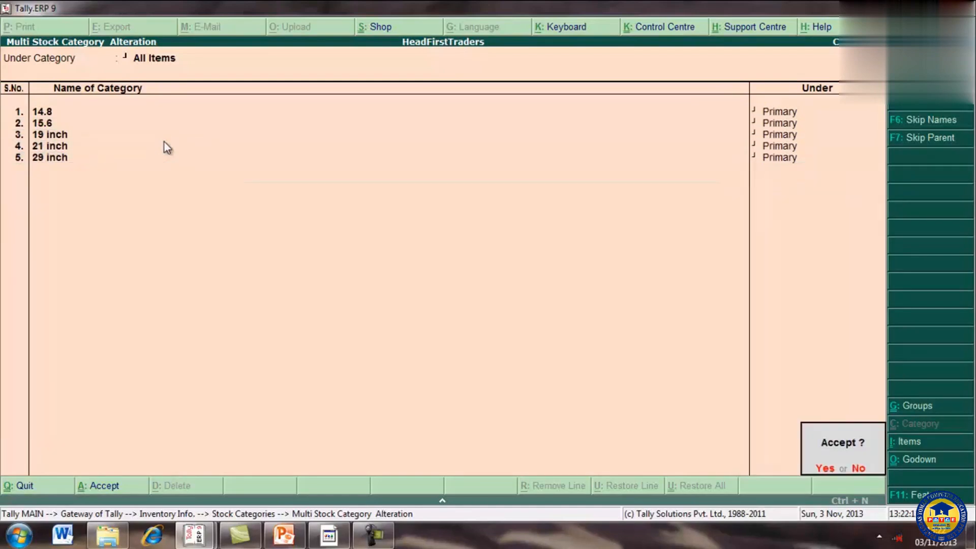
{"action": "left_click", "coordinate": [826, 469]}
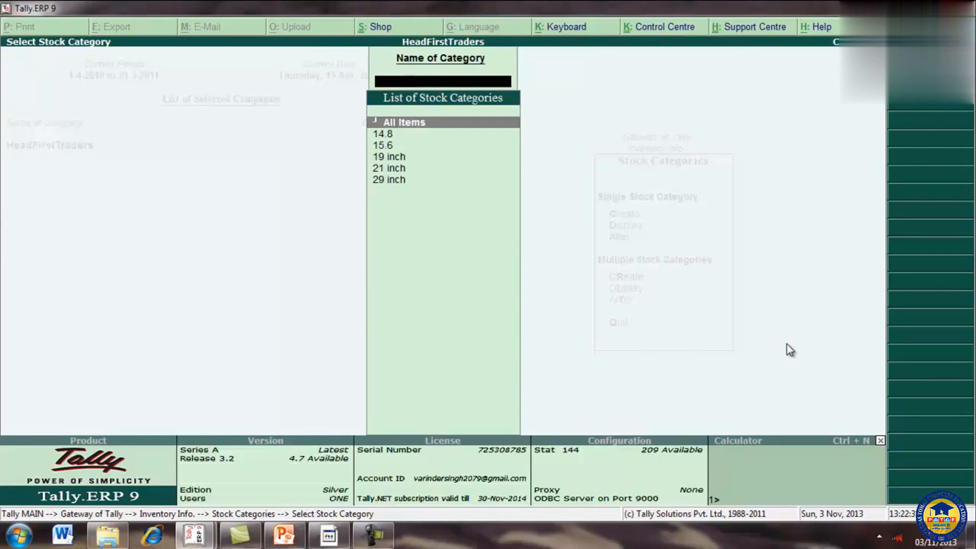
{"action": "key", "text": "Escape"}
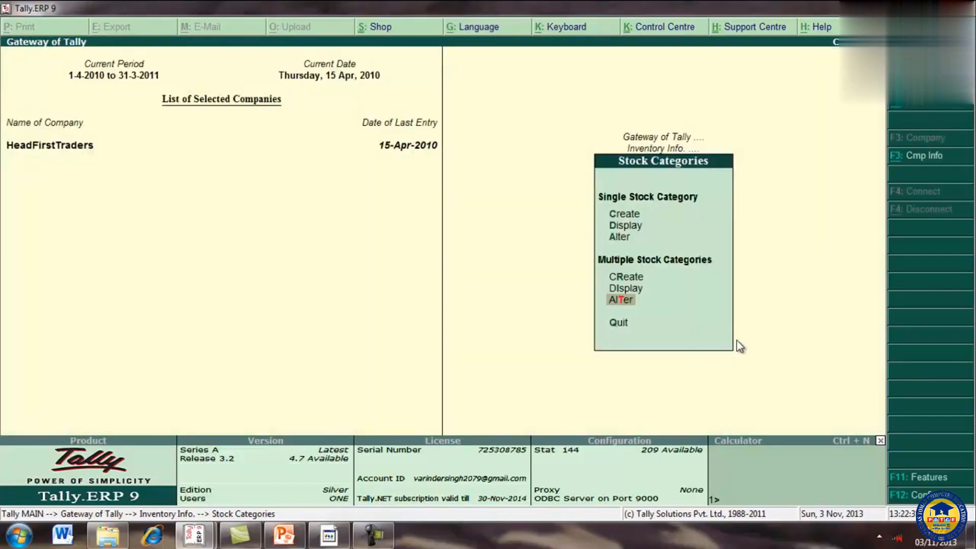
{"action": "key", "text": "Escape"}
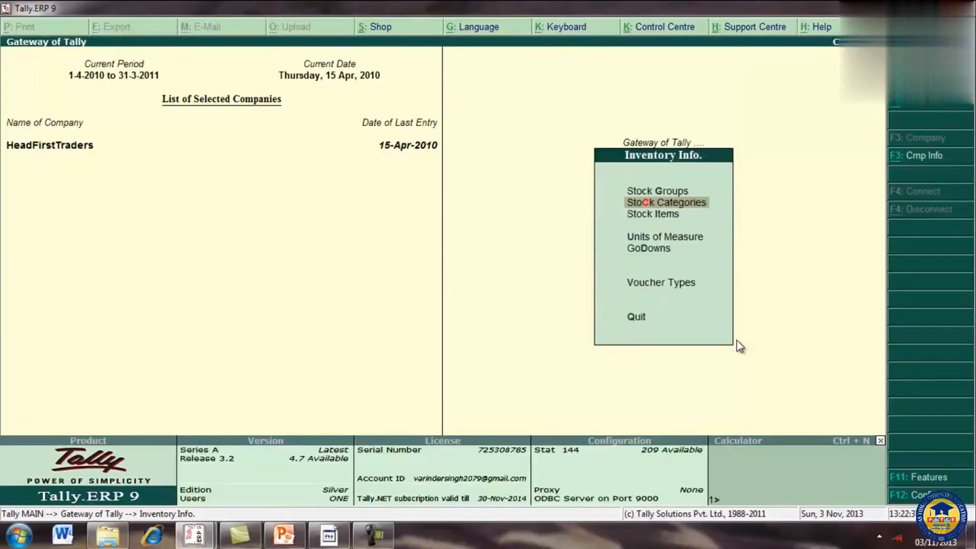
{"action": "key", "text": "Escape"}
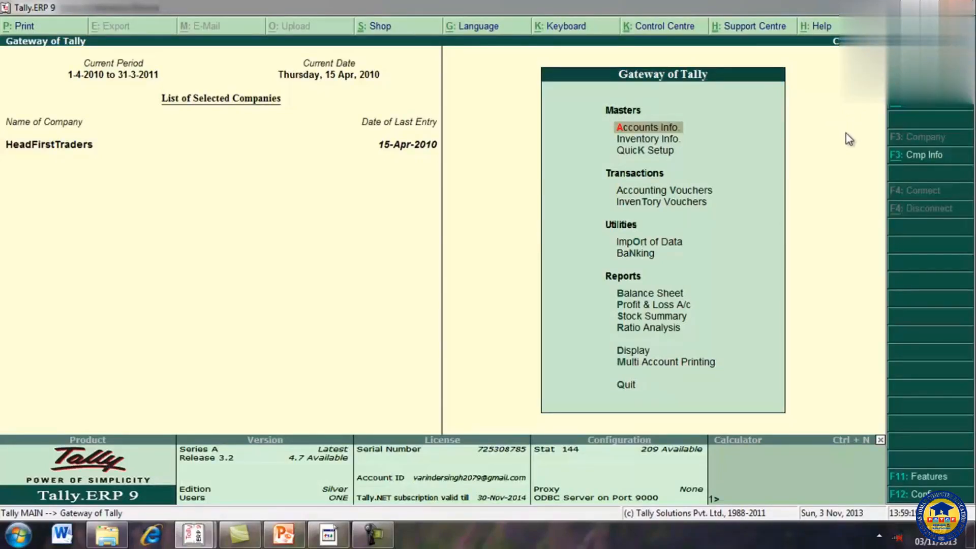
Step: Start a new single stock item named Sony, with no alias and no additional language
{"action": "left_click", "coordinate": [676, 141]}
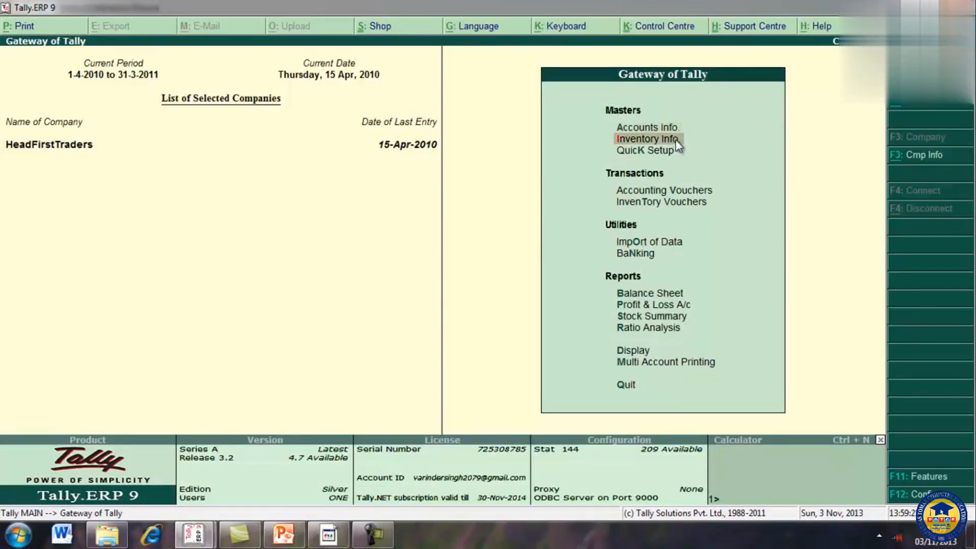
{"action": "left_click", "coordinate": [676, 140]}
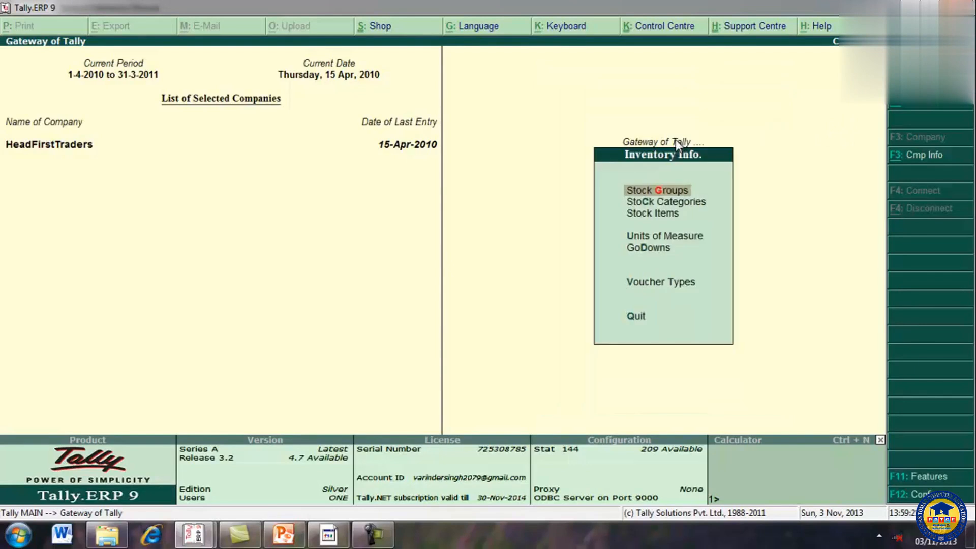
{"action": "left_click", "coordinate": [671, 218]}
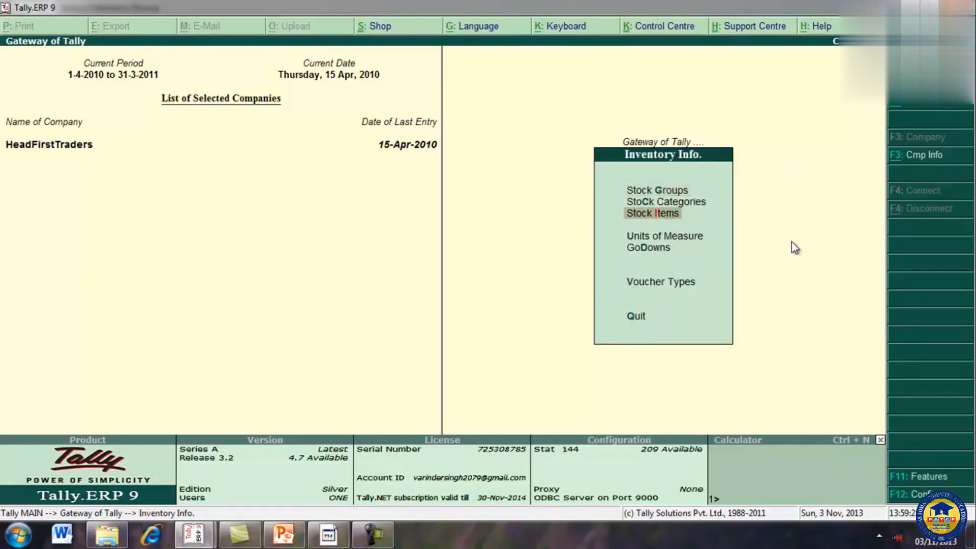
{"action": "key", "text": "Return"}
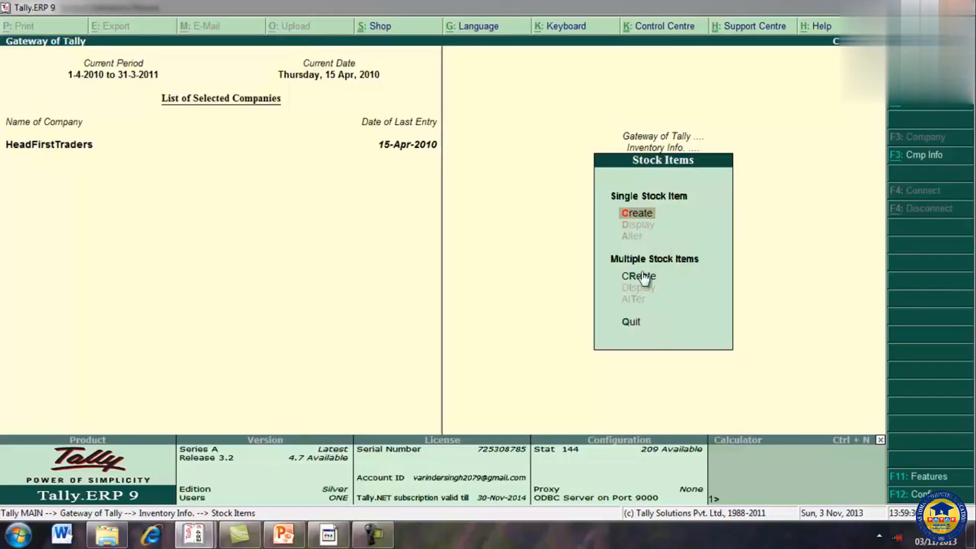
{"action": "left_click", "coordinate": [646, 214]}
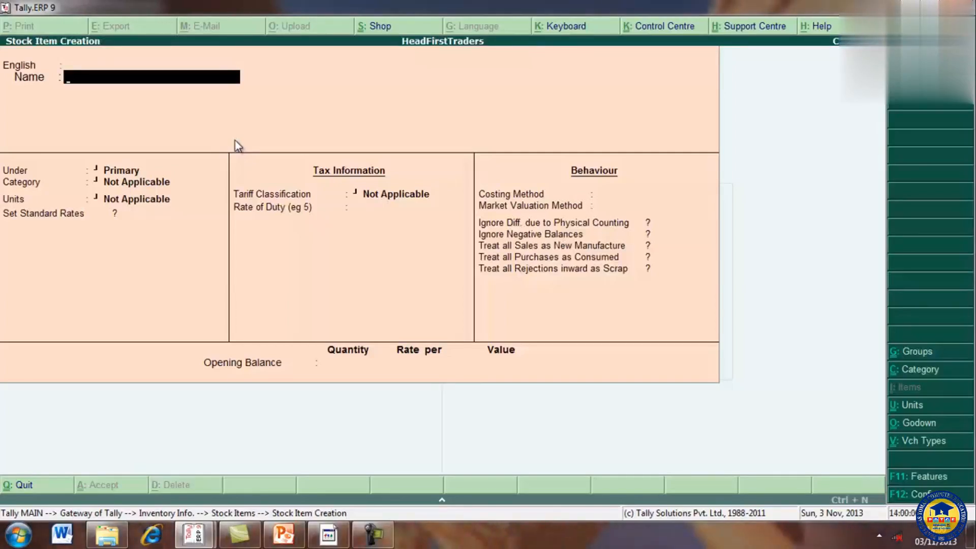
{"action": "type", "text": "Sony"}
{"action": "key", "text": "Return"}
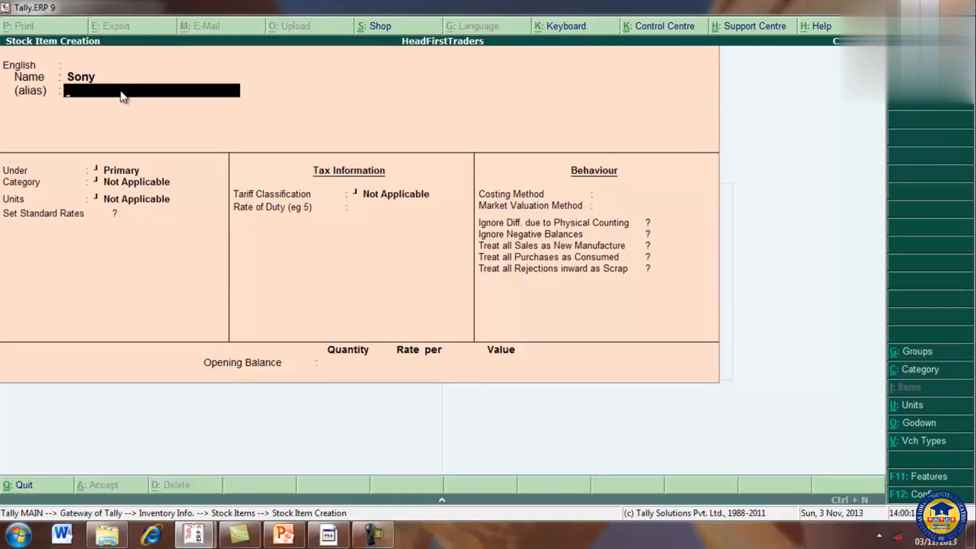
{"action": "key", "text": "Return"}
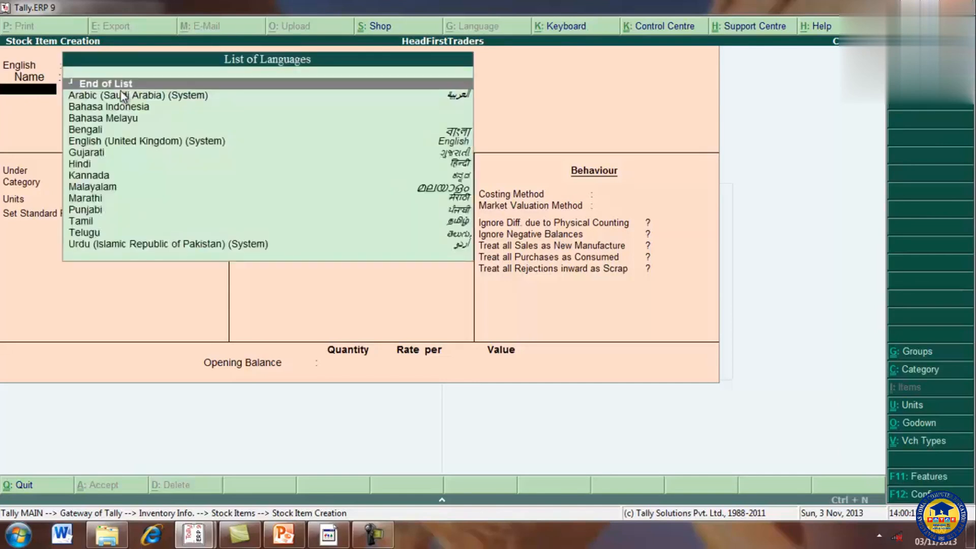
{"action": "key", "text": "Return"}
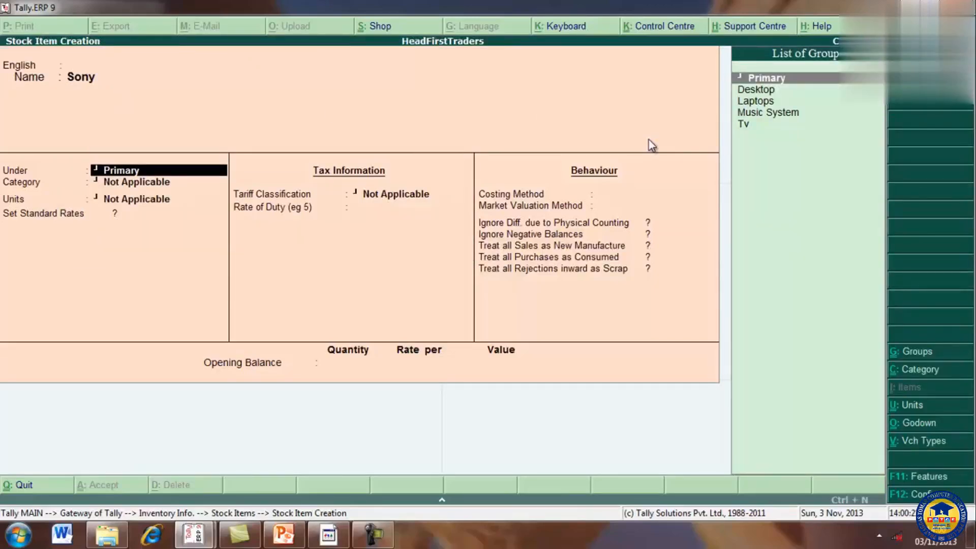
Step: Assign the Sony stock item to the Tv group and the 19 inch category
{"action": "left_click", "coordinate": [751, 125]}
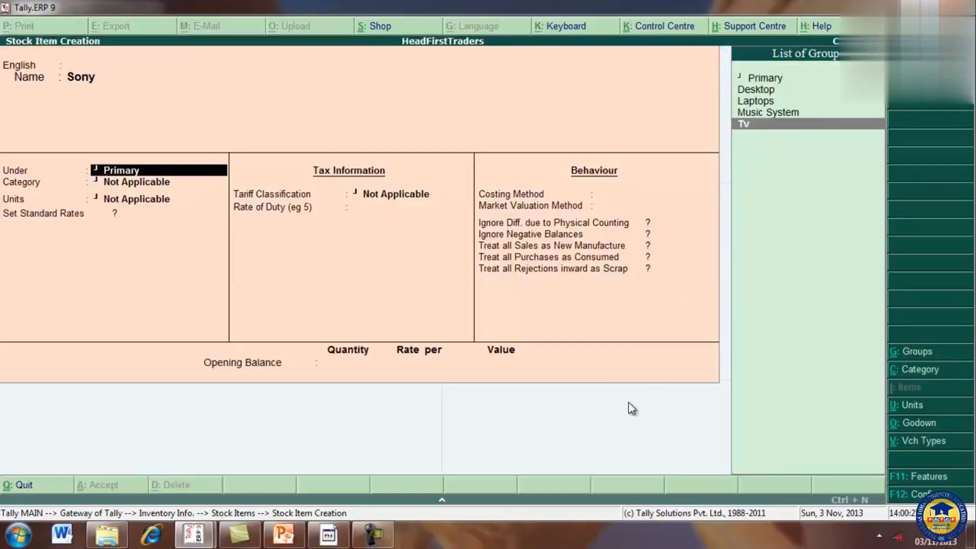
{"action": "key", "text": "Return"}
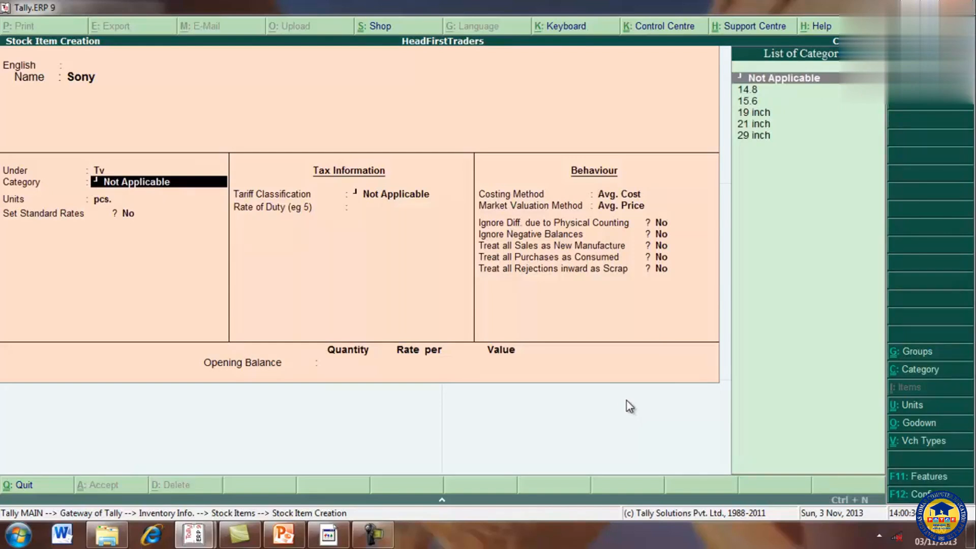
{"action": "left_click", "coordinate": [758, 117]}
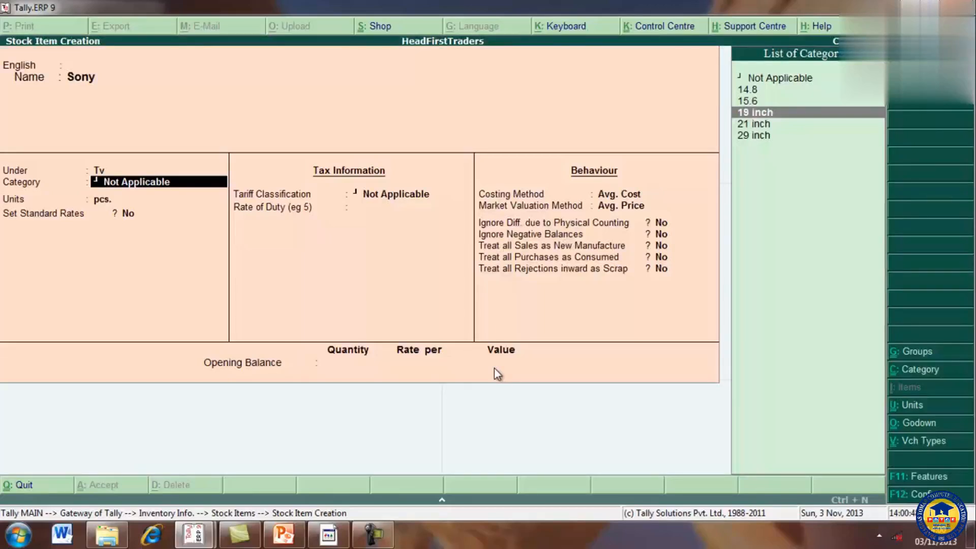
{"action": "key", "text": "Return"}
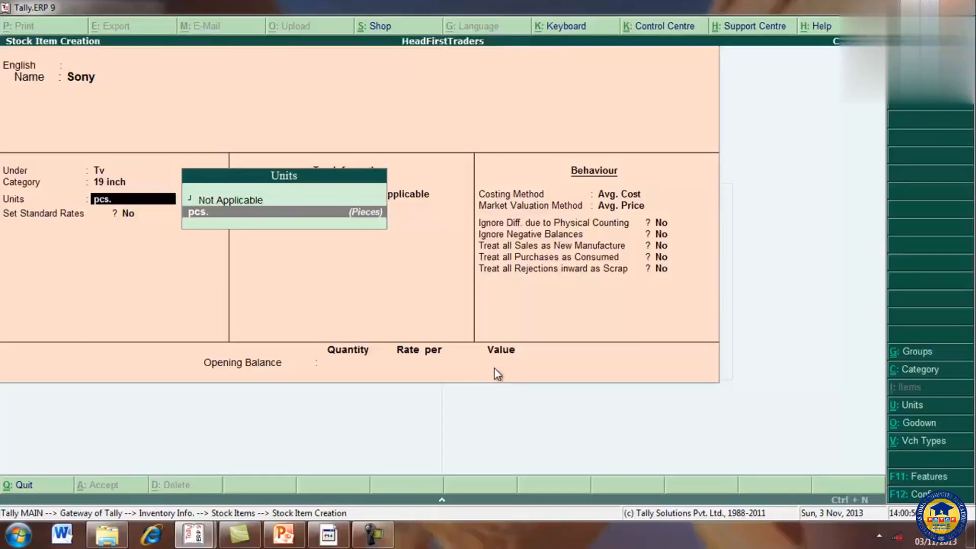
Step: Set Sony's unit to pcs. and enable standard rates for the item
{"action": "key", "text": "Return"}
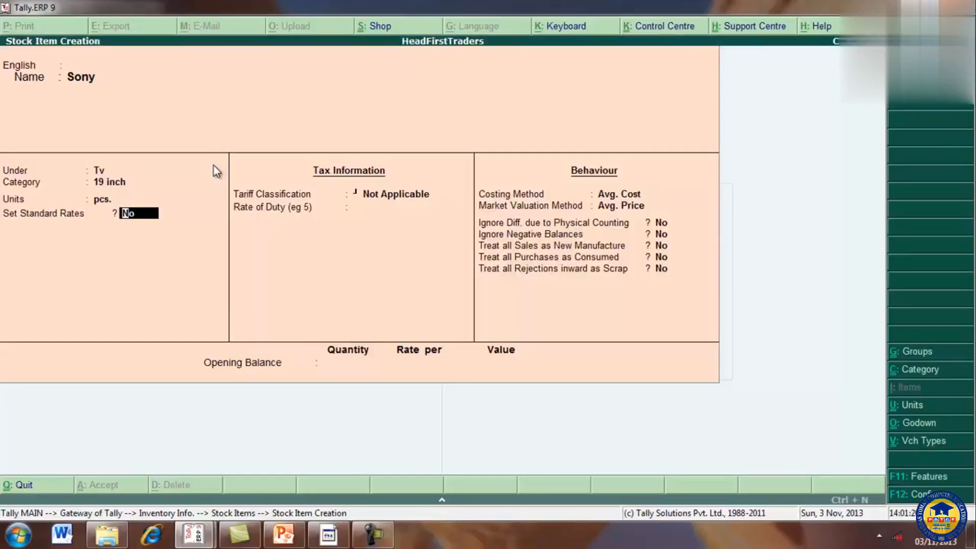
{"action": "type", "text": "yes"}
{"action": "key", "text": "Return"}
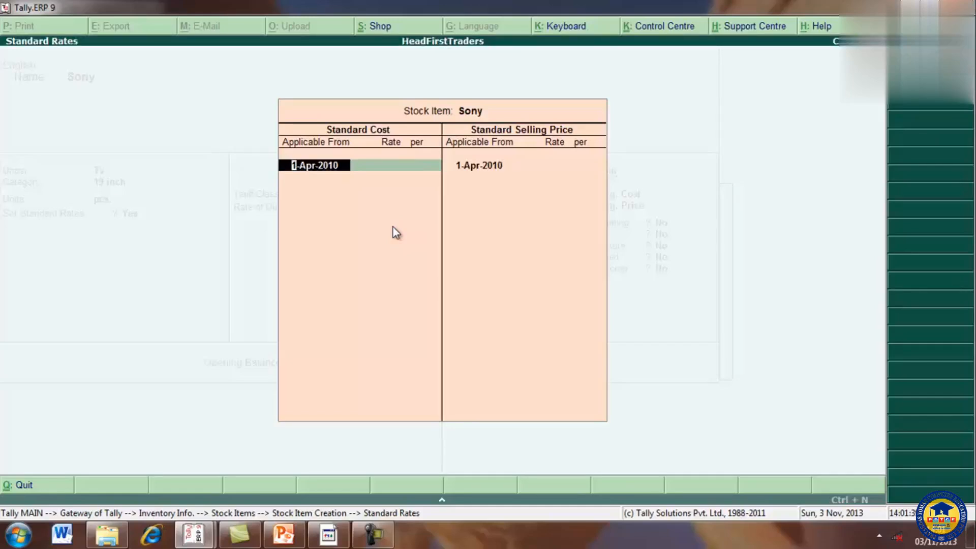
Step: Enter a standard cost of 12,500 per pcs. for Sony, applicable from 1-Apr-2010
{"action": "key", "text": "Return"}
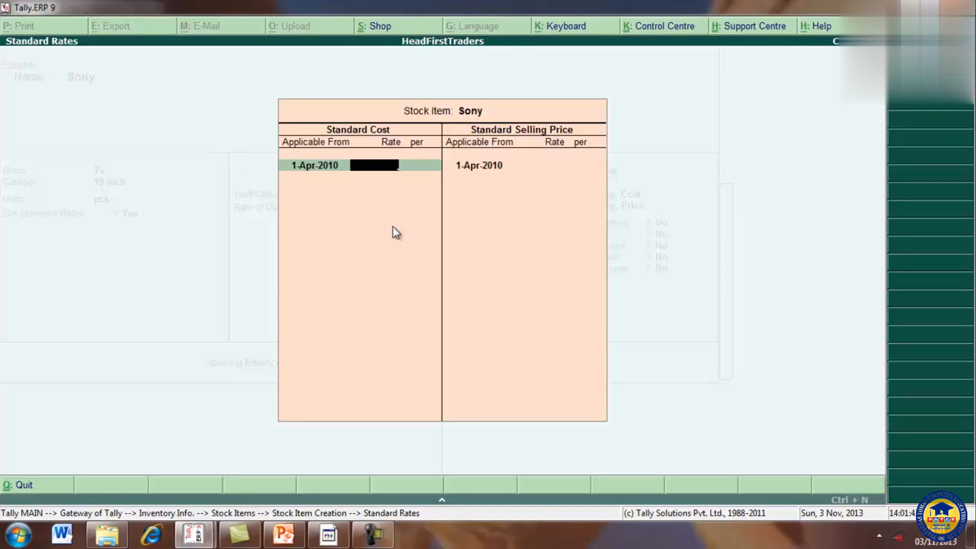
{"action": "type", "text": "12500"}
{"action": "key", "text": "Return"}
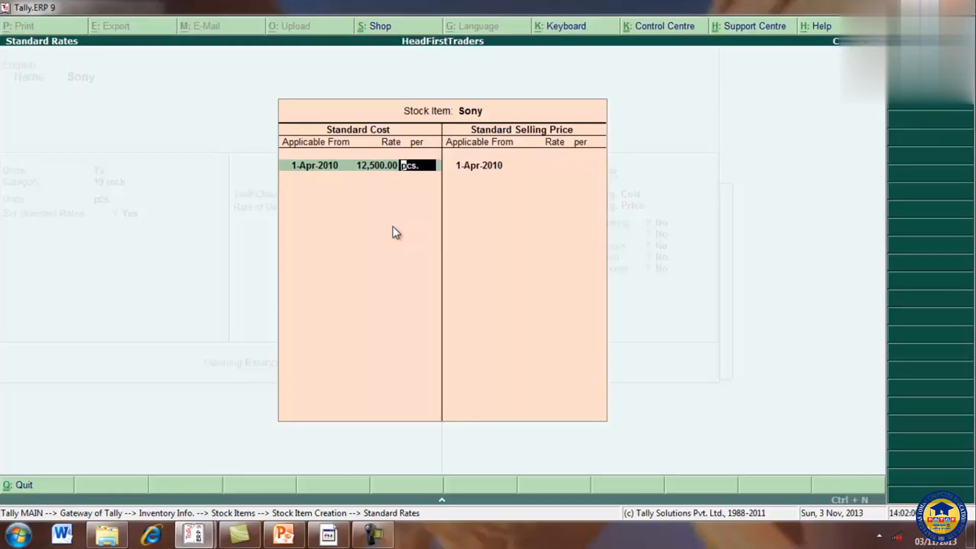
{"action": "key", "text": "Return"}
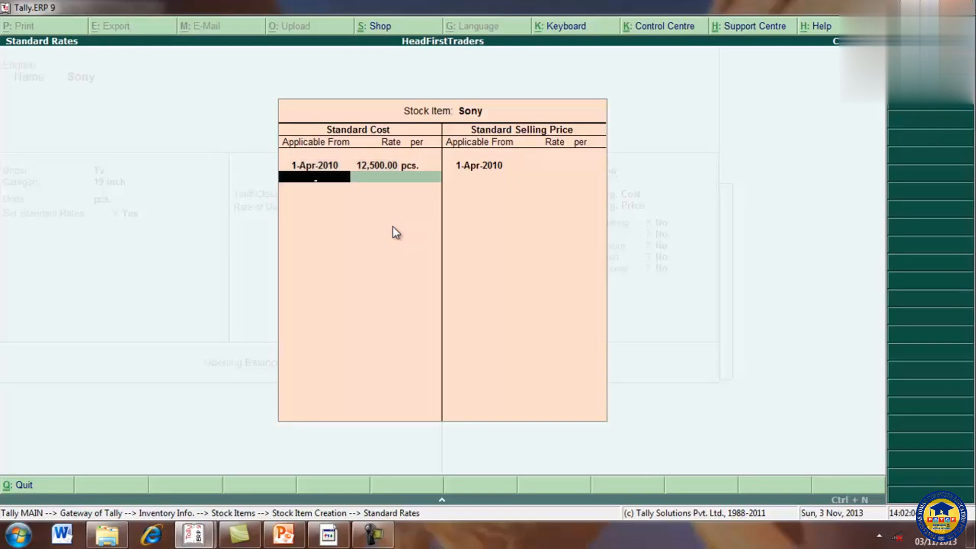
{"action": "key", "text": "Return"}
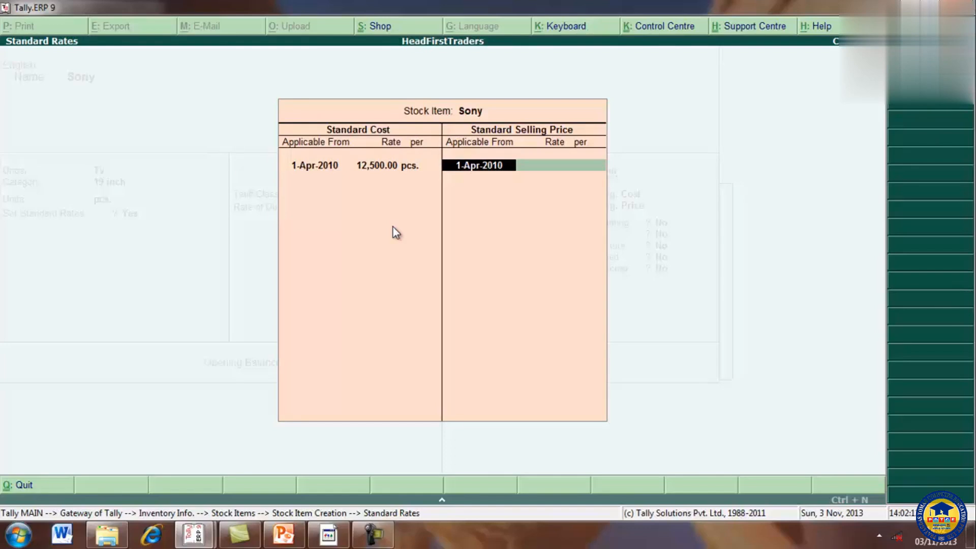
Step: Enter a standard selling price of 15,000 per pcs. for Sony from 1-Apr-2010 and finish the standard rates
{"action": "key", "text": "Return"}
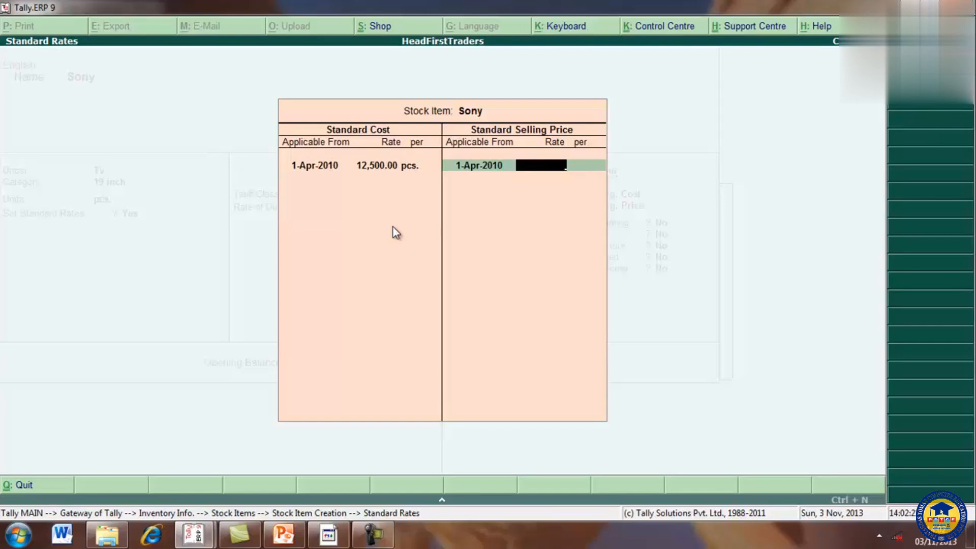
{"action": "type", "text": "15000"}
{"action": "key", "text": "Return"}
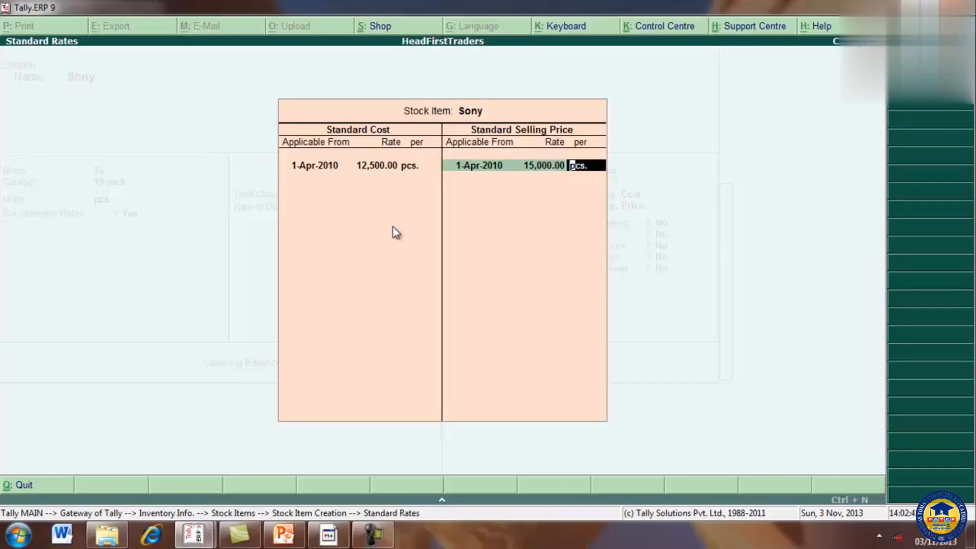
{"action": "key", "text": "Return"}
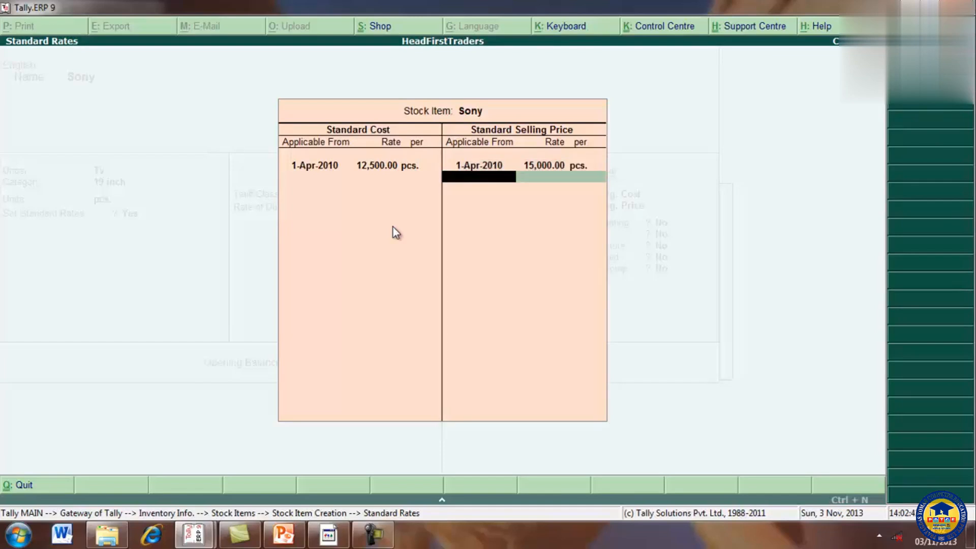
{"action": "key", "text": "Return"}
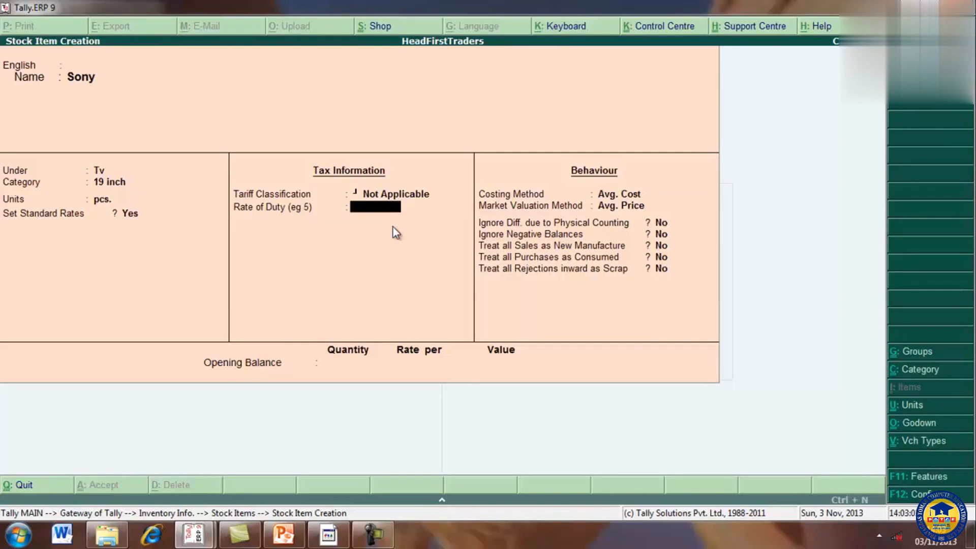
Step: Leave Sony's rate of duty blank and keep Avg. Cost, Avg. Price and No for every behaviour option
{"action": "key", "text": "Return"}
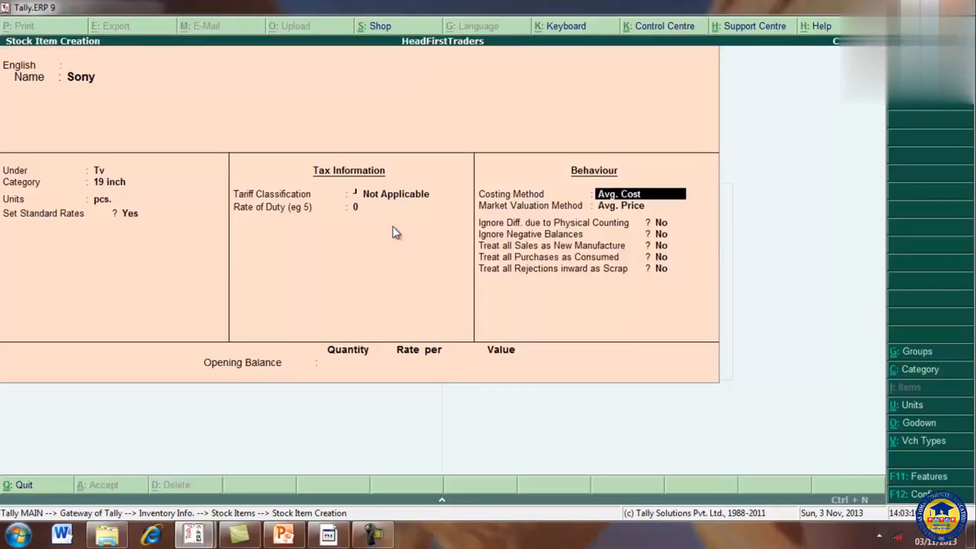
{"action": "key", "text": "Return"}
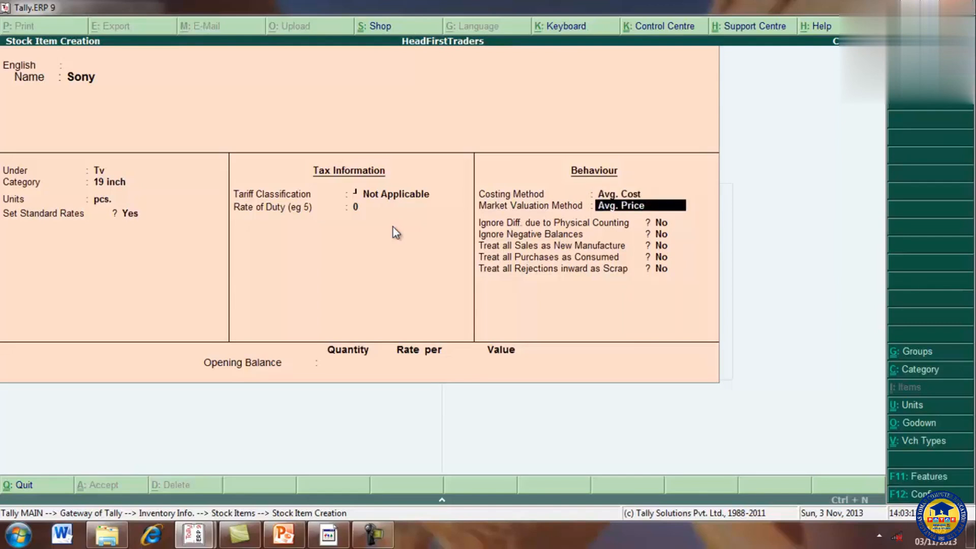
{"action": "key", "text": "Return"}
{"action": "key", "text": "Return"}
{"action": "key", "text": "Return"}
{"action": "key", "text": "Return"}
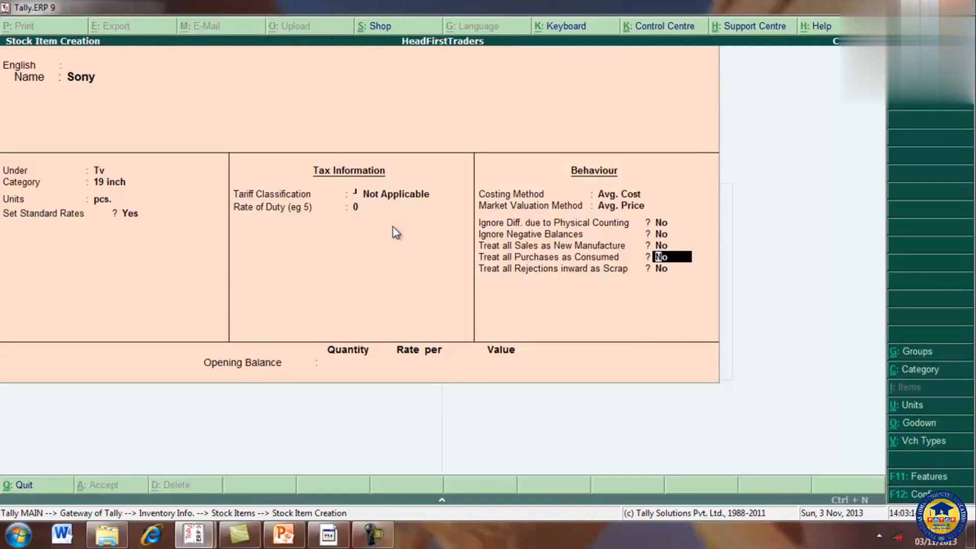
{"action": "key", "text": "Return"}
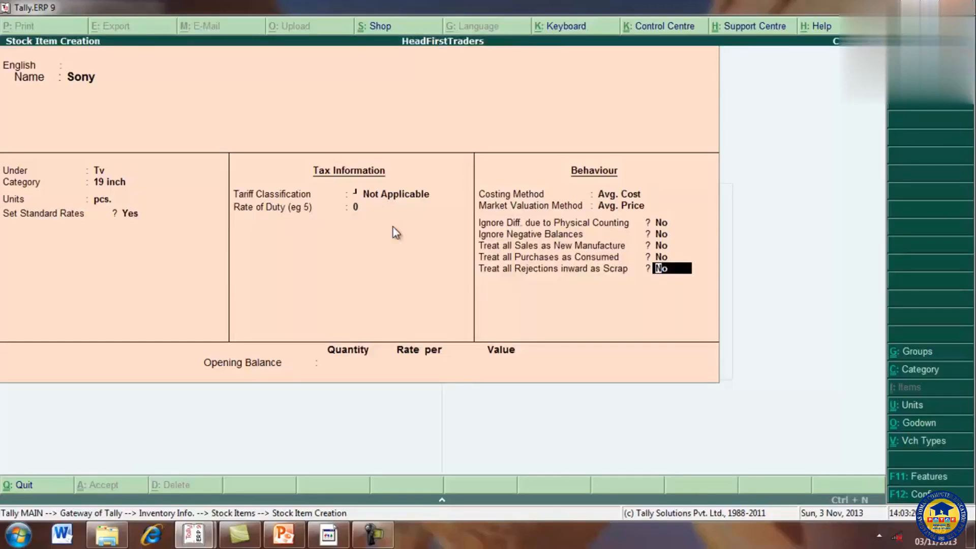
{"action": "key", "text": "Return"}
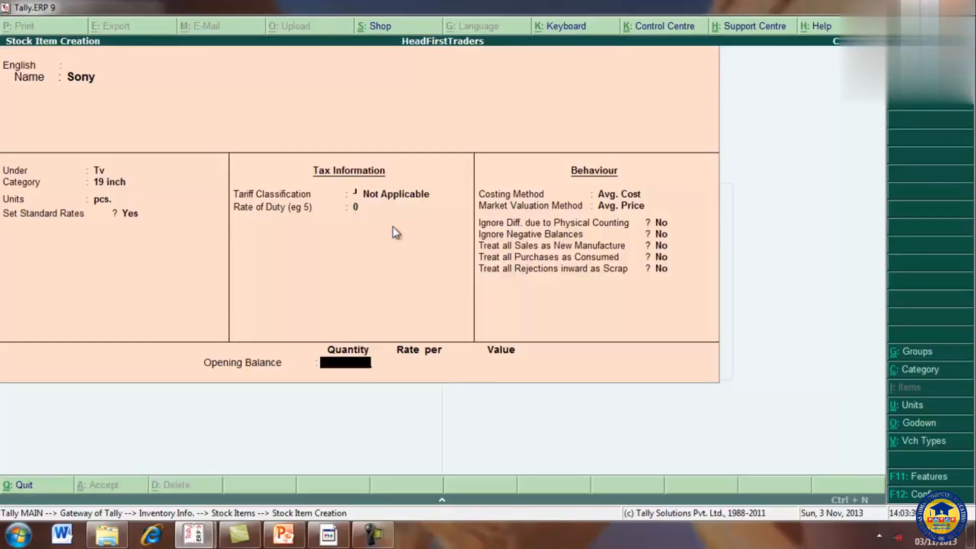
Step: Enter Sony's opening balance of 3 pcs. at Main Location without rate or amount, and save the item
{"action": "type", "text": "3"}
{"action": "key", "text": "Return"}
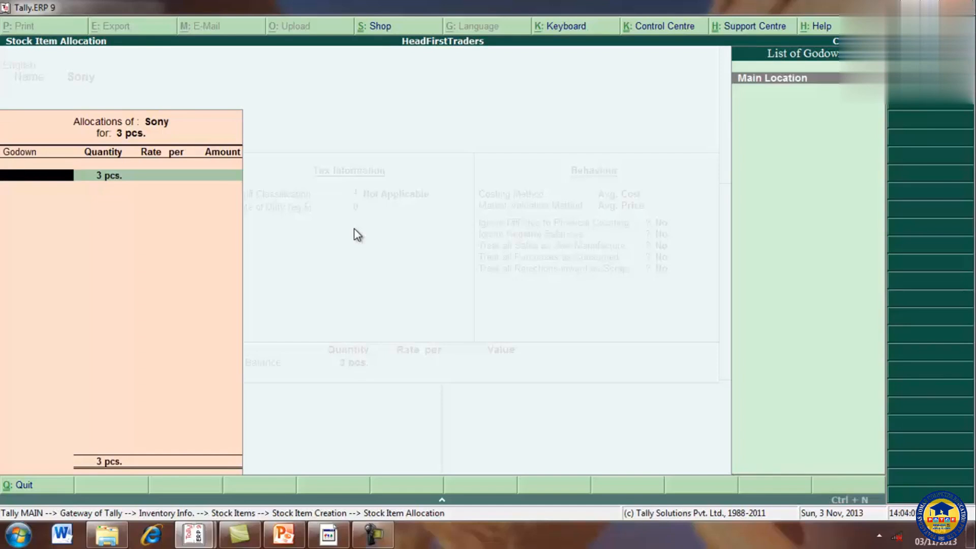
{"action": "key", "text": "Return"}
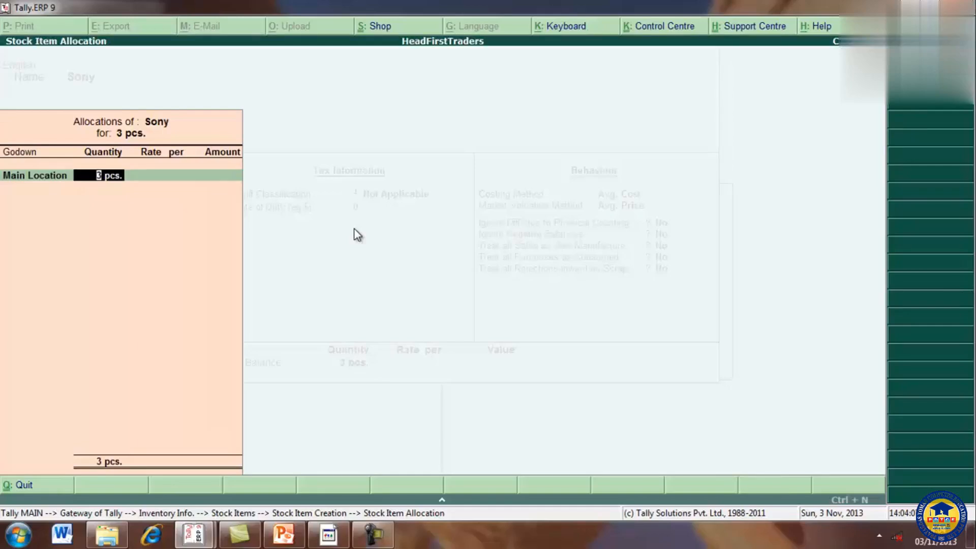
{"action": "key", "text": "Return"}
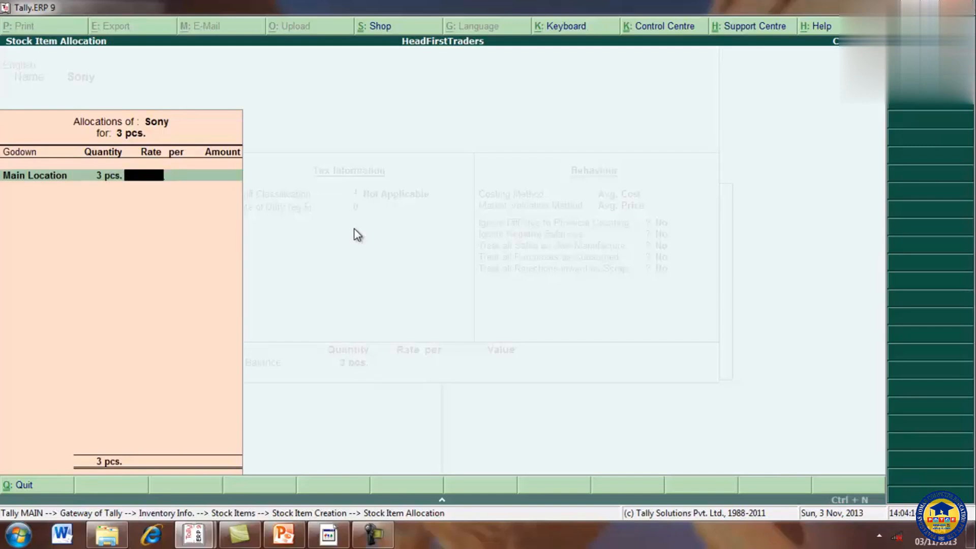
{"action": "key", "text": "Return"}
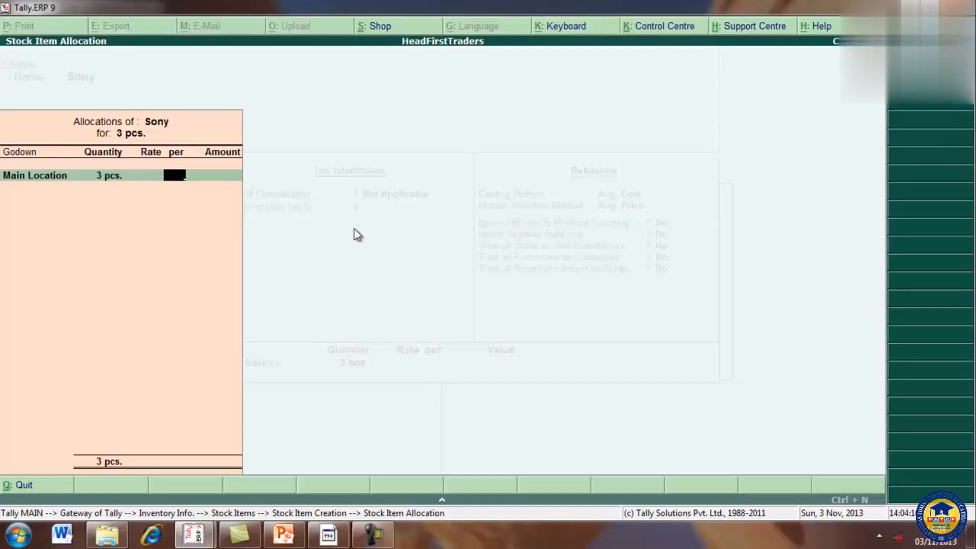
{"action": "key", "text": "Return"}
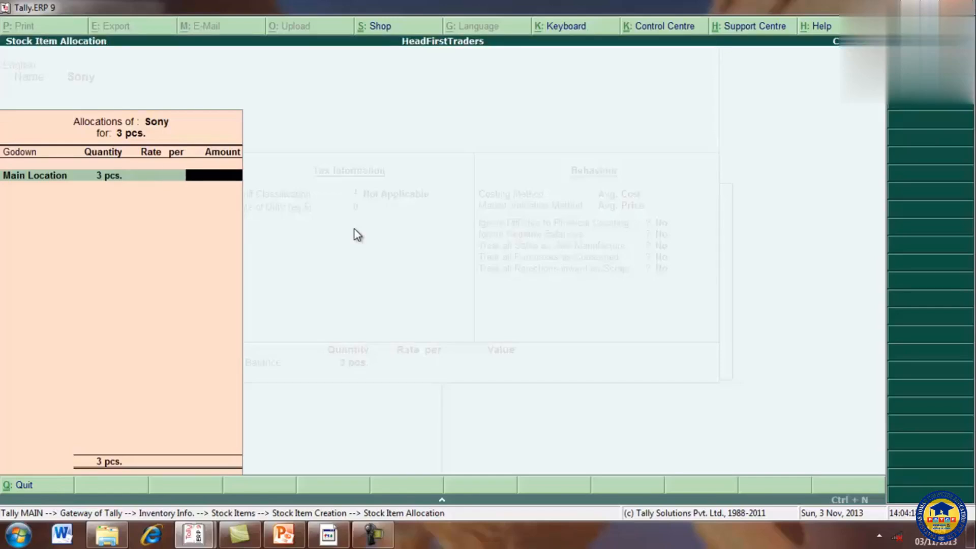
{"action": "key", "text": "Return"}
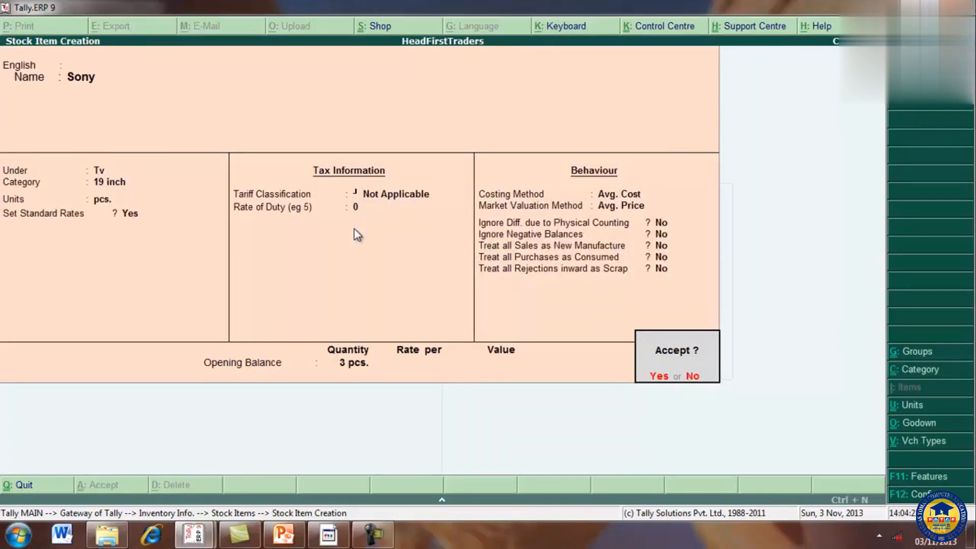
{"action": "left_click", "coordinate": [661, 378]}
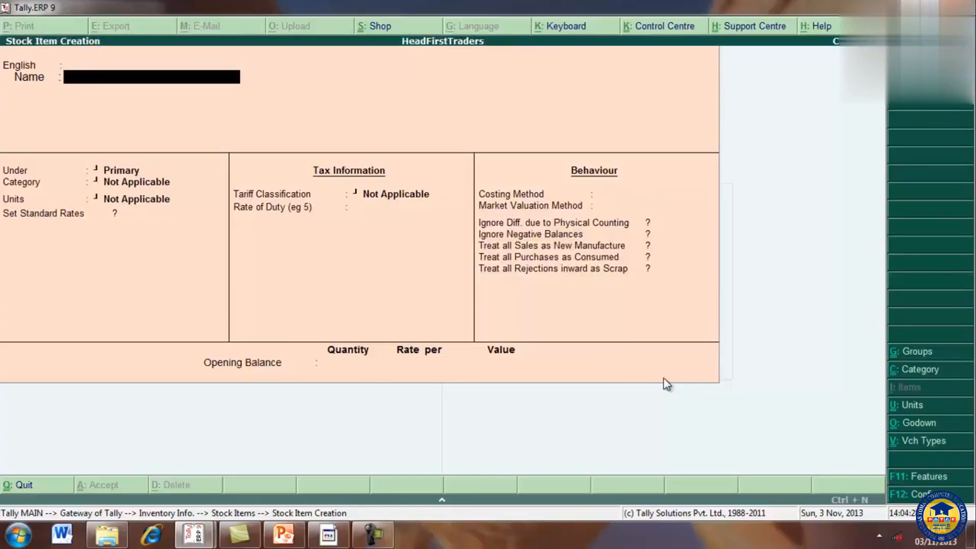
Step: Name the new stock item Philips, with no alias and no additional language
{"action": "type", "text": "Philips"}
{"action": "key", "text": "Return"}
{"action": "key", "text": "Return"}
{"action": "key", "text": "Return"}
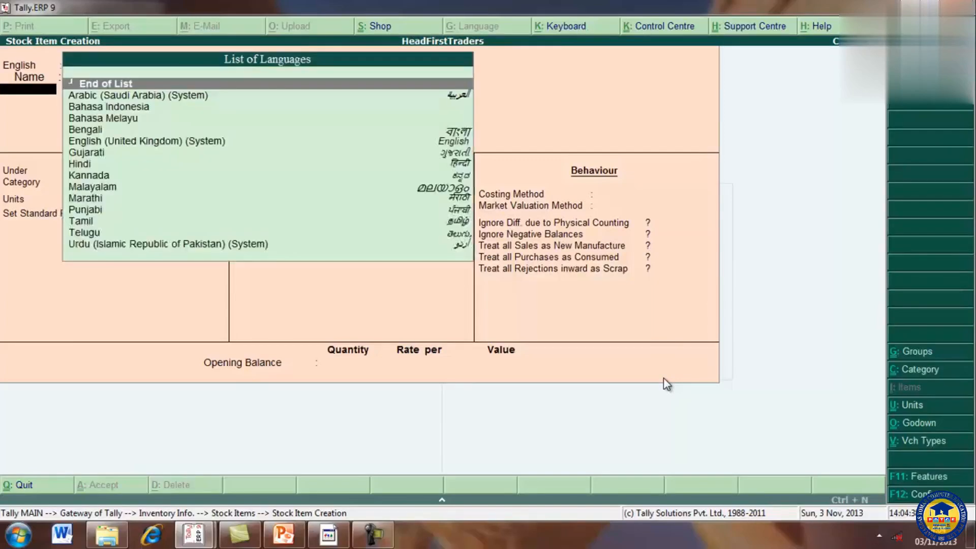
Step: Assign the Philips stock item to the Tv group and the 19 inch category
{"action": "key", "text": "Down"}
{"action": "key", "text": "Down"}
{"action": "key", "text": "Down"}
{"action": "key", "text": "Down"}
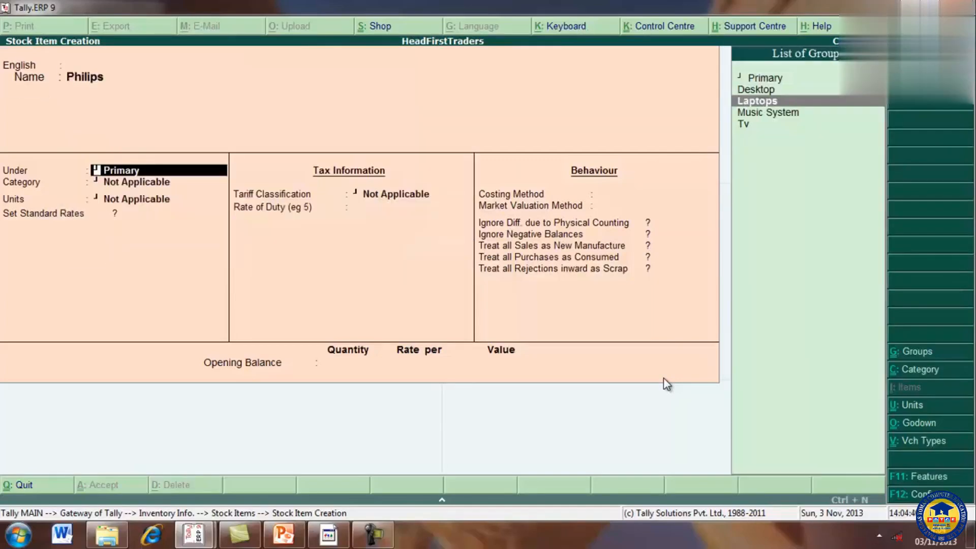
{"action": "key", "text": "Return"}
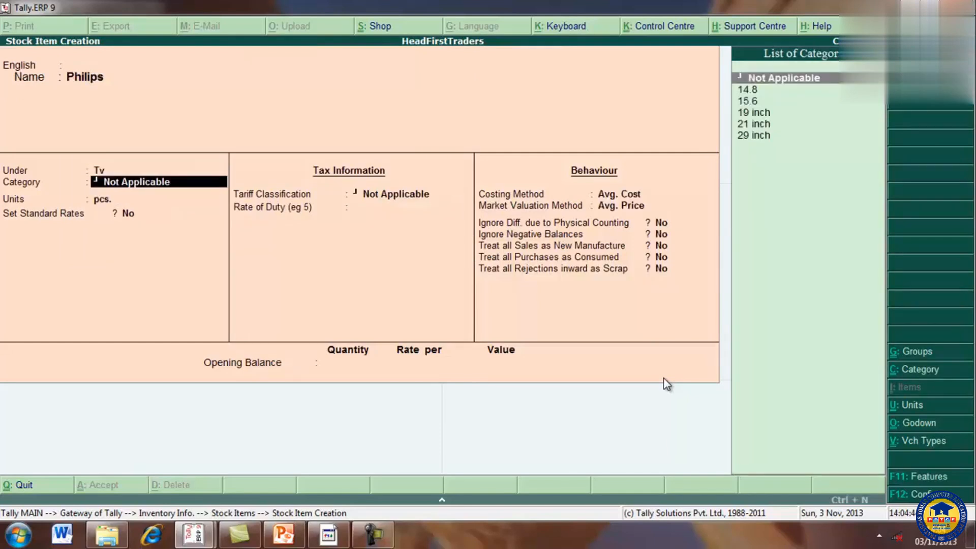
{"action": "key", "text": "Down"}
{"action": "key", "text": "Down"}
{"action": "key", "text": "Down"}
{"action": "key", "text": "Return"}
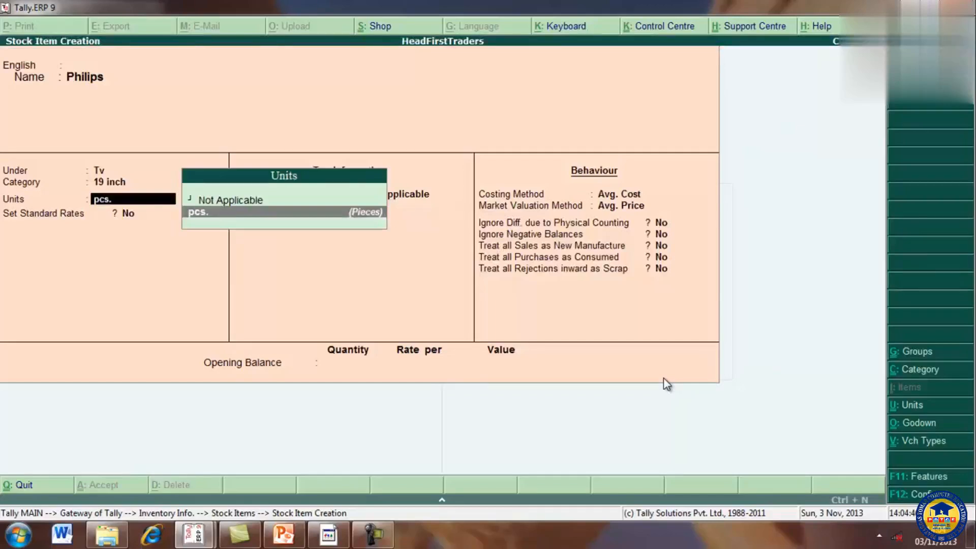
Step: Set Philips's unit to pcs. and enable standard rates for the item
{"action": "key", "text": "Return"}
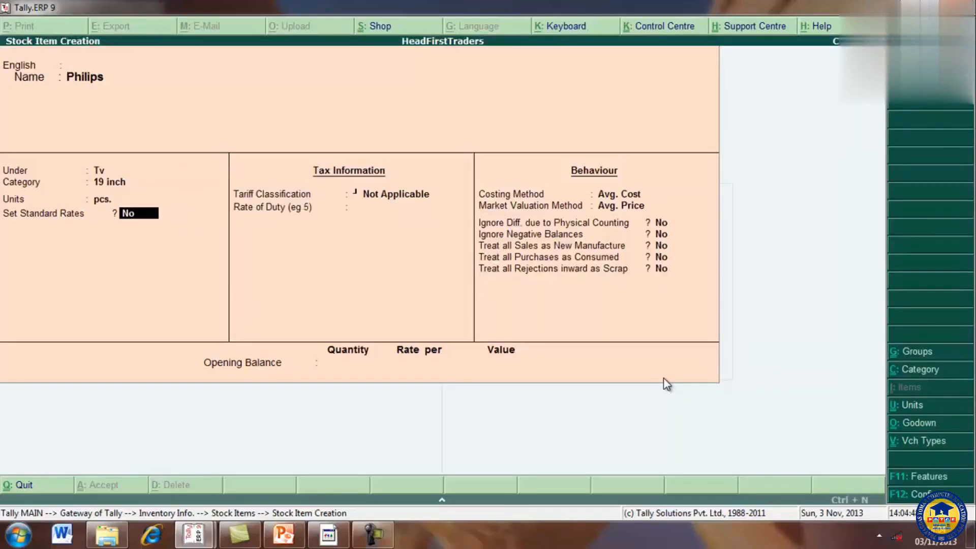
{"action": "type", "text": "yes"}
{"action": "key", "text": "Return"}
{"action": "key", "text": "Return"}
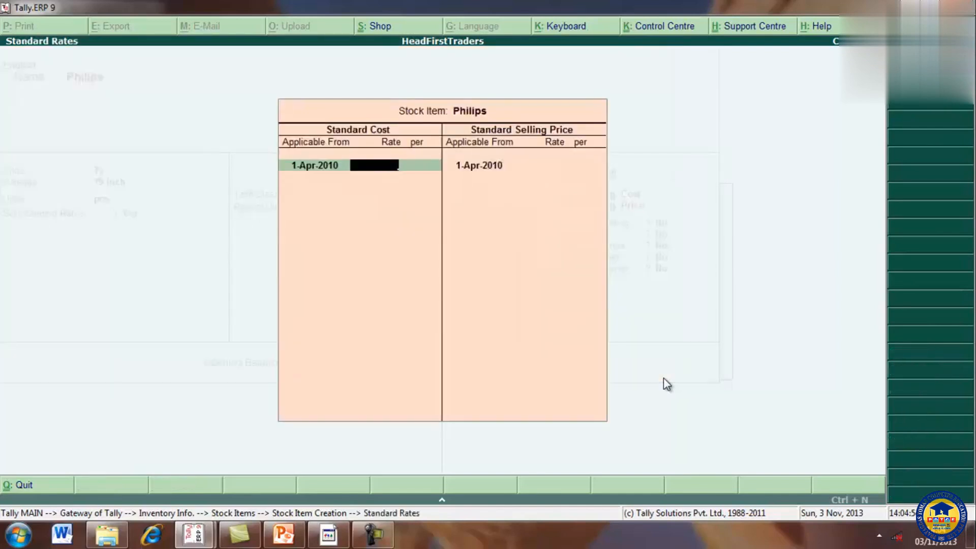
Step: Enter a standard cost of 12,000 per pcs. for Philips, applicable from 1-Apr-2010
{"action": "type", "text": "12000"}
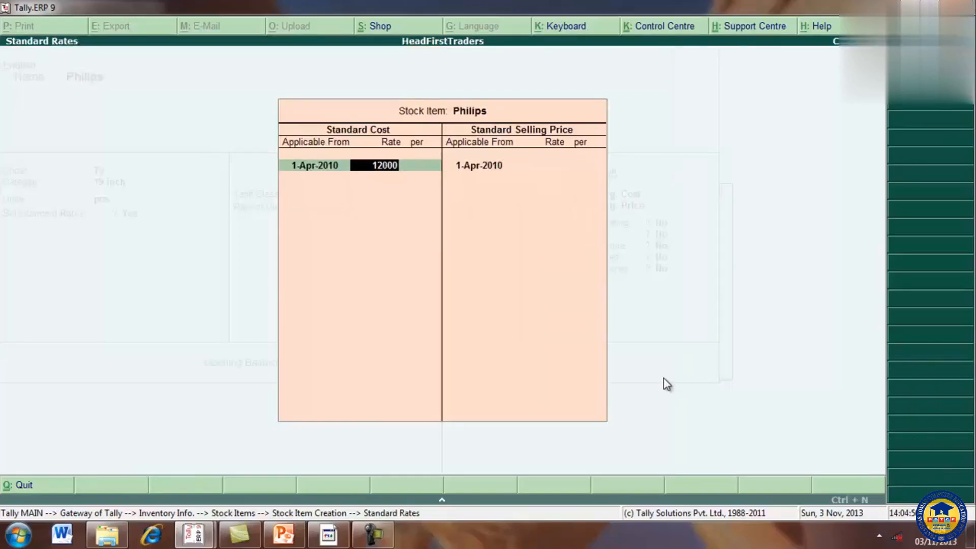
{"action": "key", "text": "Return"}
{"action": "key", "text": "Return"}
{"action": "key", "text": "Return"}
{"action": "key", "text": "Return"}
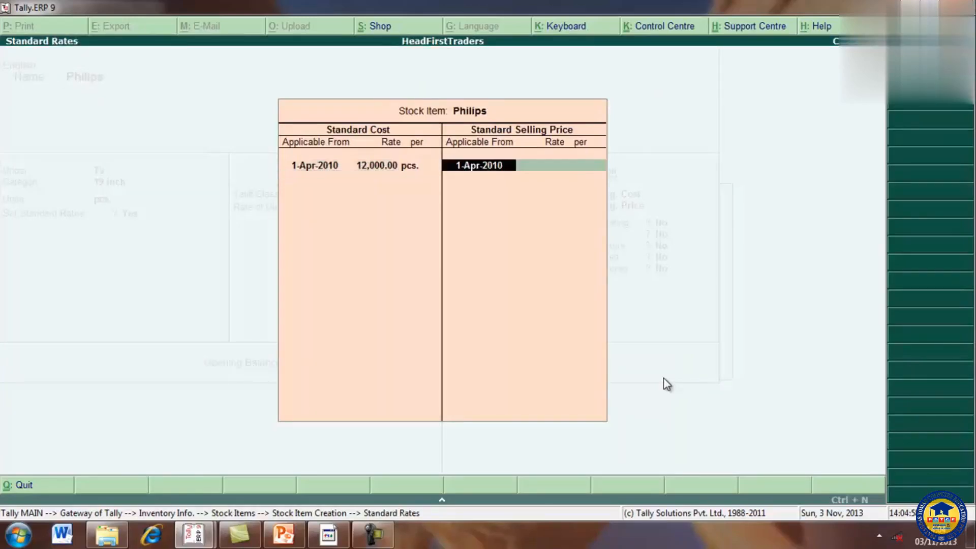
Step: Enter a standard selling price of 14,500 per pcs. for Philips from 1-Apr-2010 and finish the standard rates
{"action": "type", "text": "14500"}
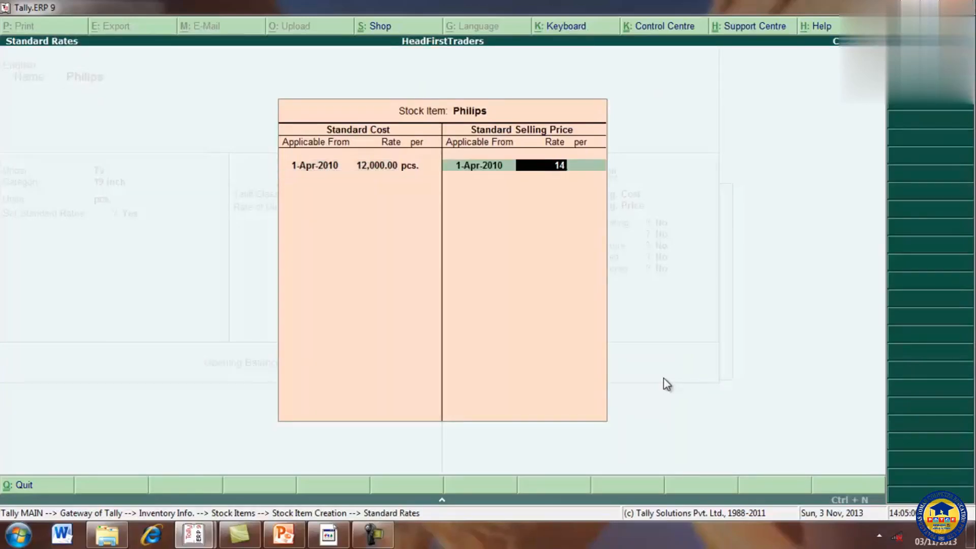
{"action": "key", "text": "Return"}
{"action": "key", "text": "Return"}
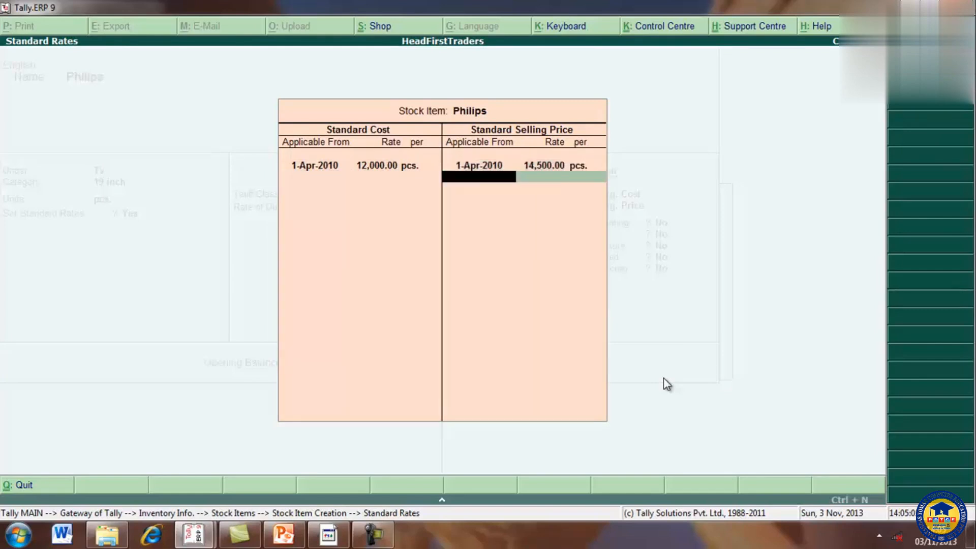
{"action": "key", "text": "Return"}
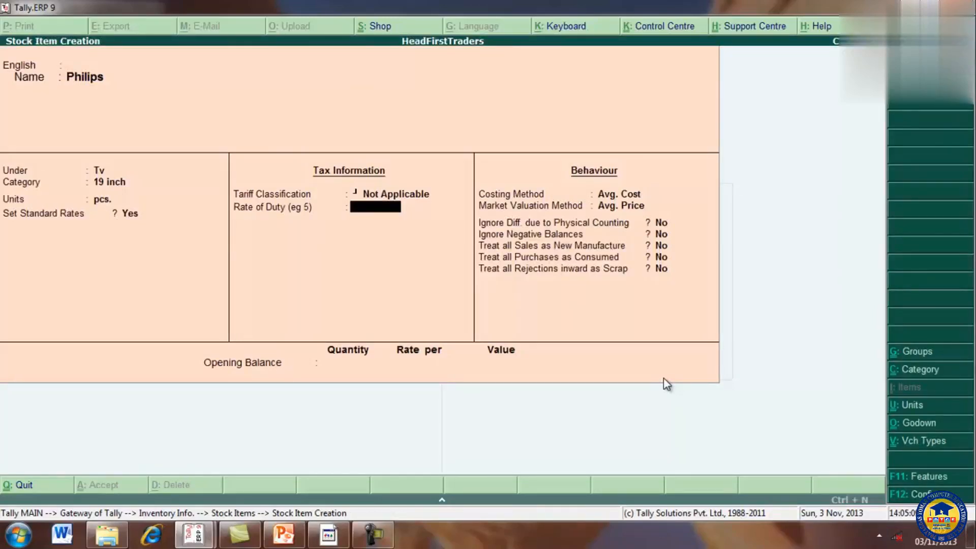
Step: Leave Philips's rate of duty blank and keep Avg. Cost, Avg. Price and No for every behaviour option
{"action": "key", "text": "Return"}
{"action": "key", "text": "Return"}
{"action": "key", "text": "Return"}
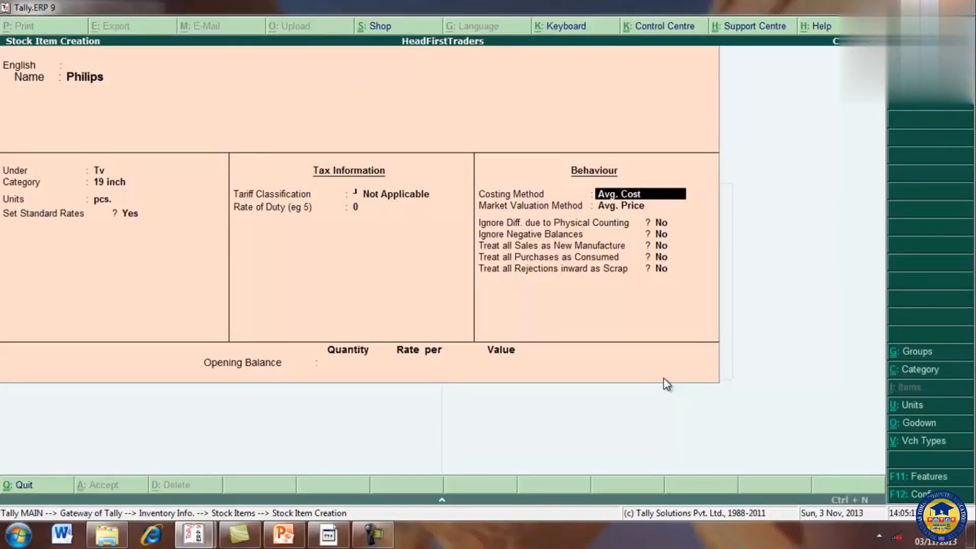
{"action": "key", "text": "Return"}
{"action": "key", "text": "Return"}
{"action": "key", "text": "Return"}
{"action": "key", "text": "Return"}
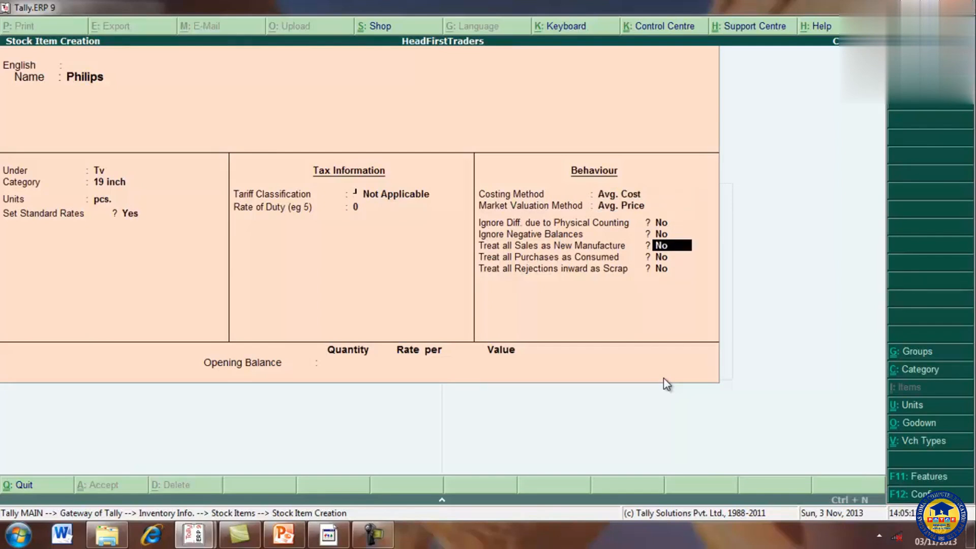
{"action": "key", "text": "Return"}
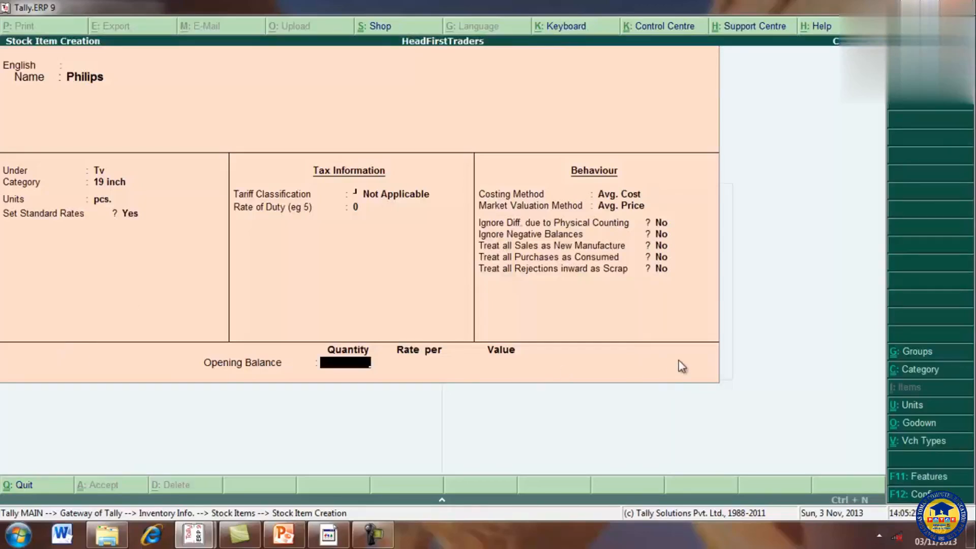
Step: Enter Philips's opening balance of 4 pcs. and allocate it to Main Location
{"action": "type", "text": "4"}
{"action": "key", "text": "Return"}
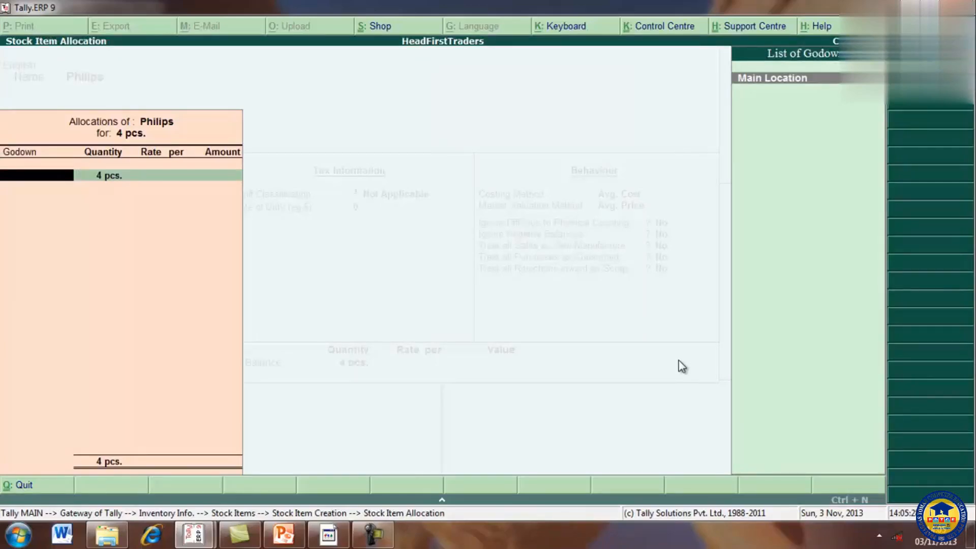
{"action": "key", "text": "Return"}
{"action": "key", "text": "Return"}
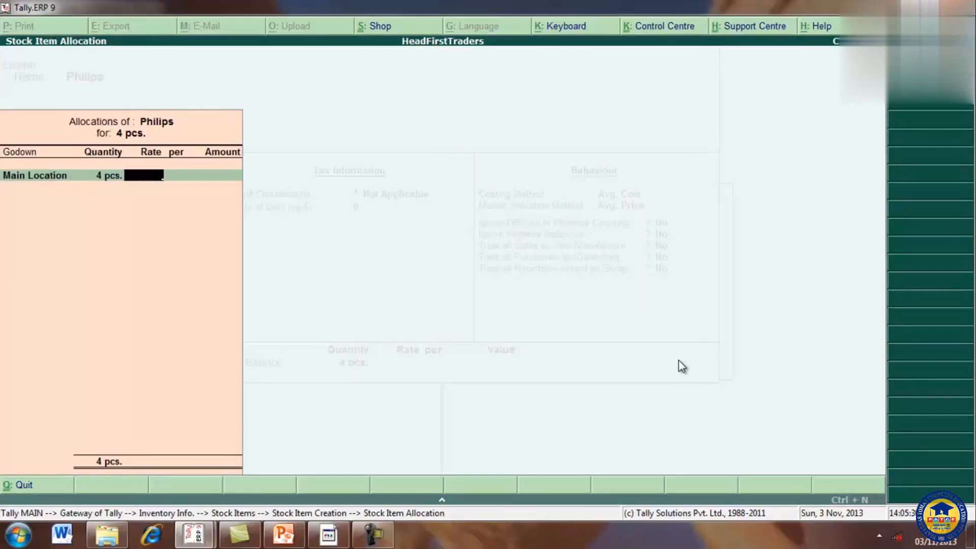